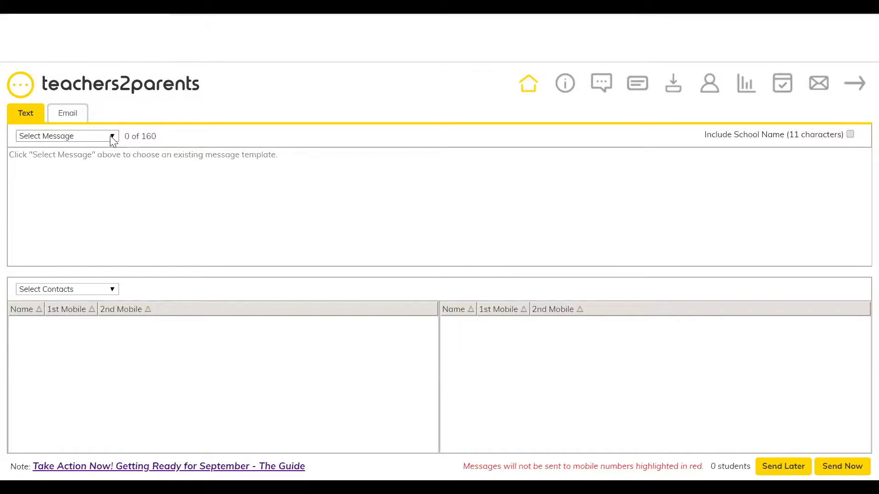
Try out the Type your Own, Absence and School Closed - Inset Day options for the text message.
click(110, 138)
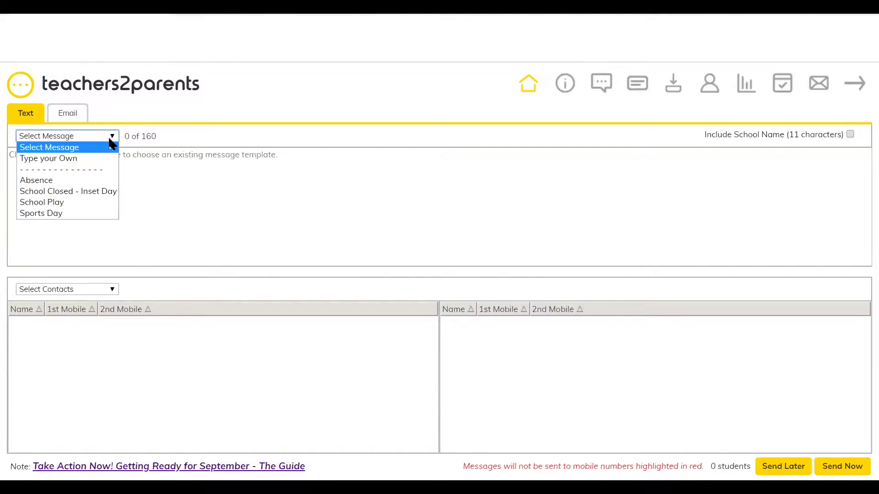
click(83, 158)
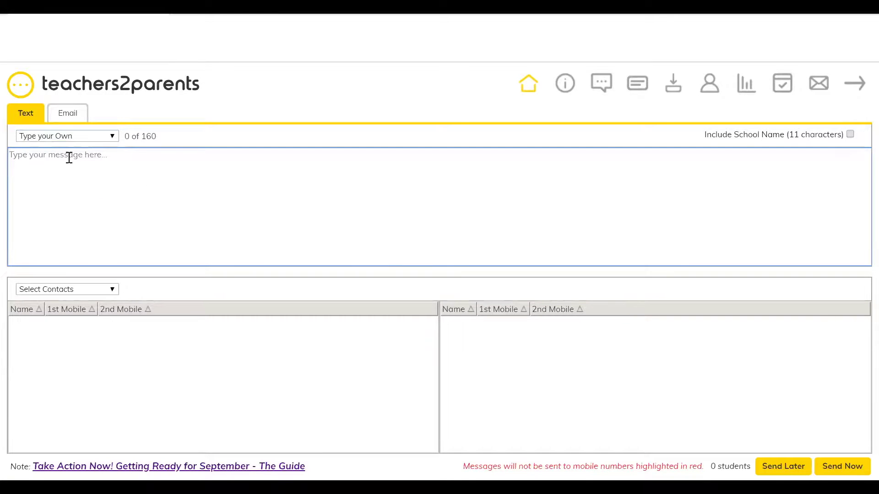
click(110, 140)
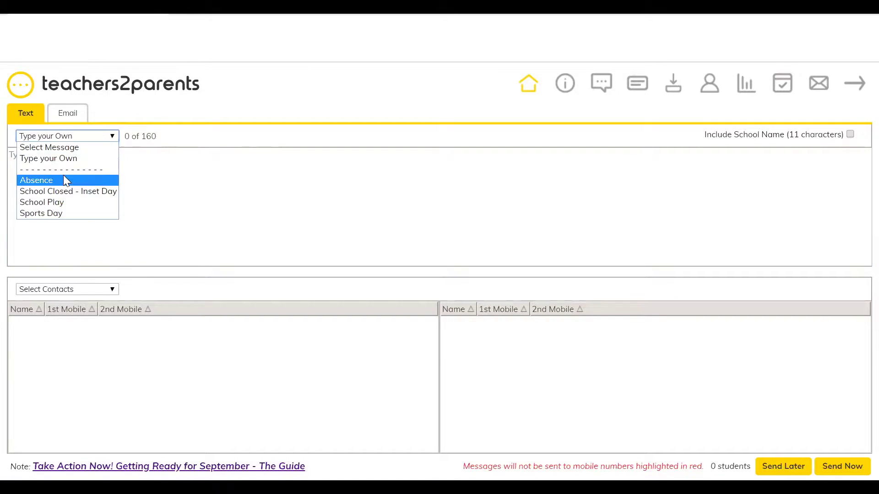
click(63, 178)
click(110, 136)
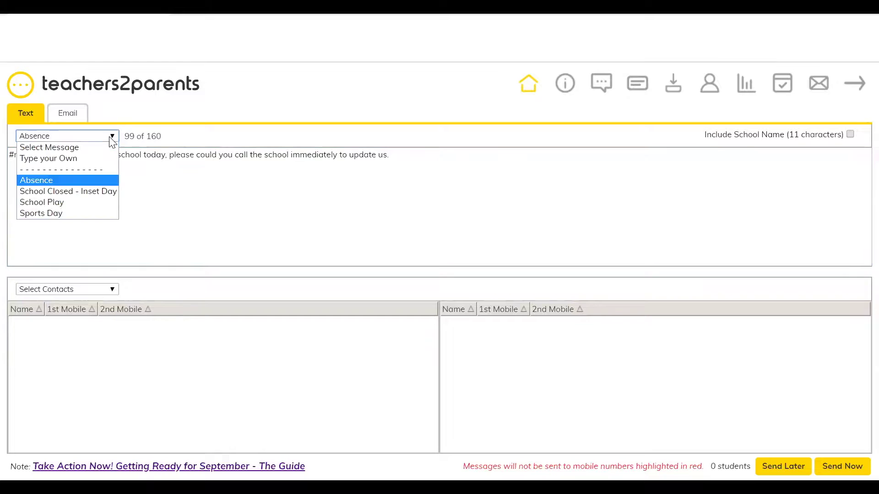
click(73, 191)
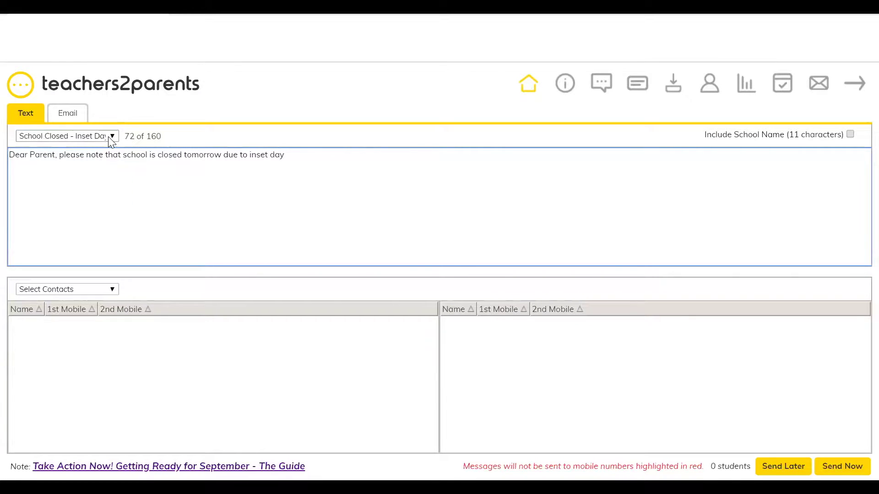
Load the Absence template as the text message and check its character count.
click(109, 136)
click(73, 180)
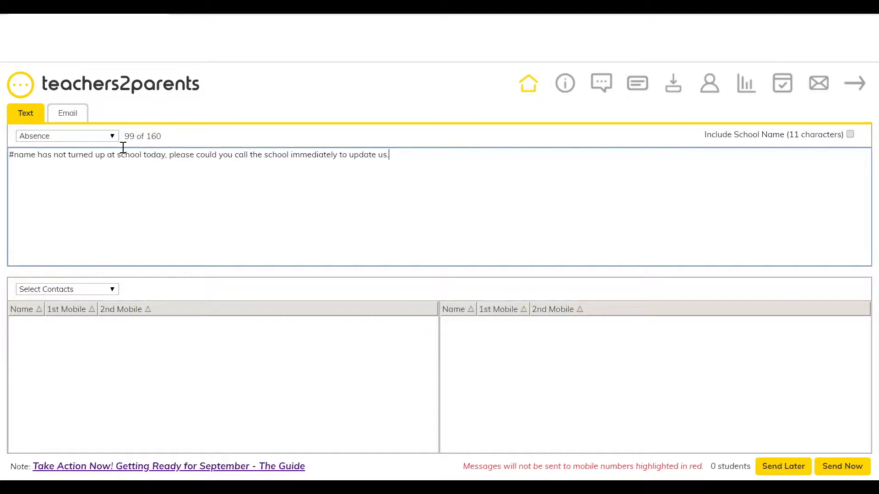
drag(124, 136, 149, 136)
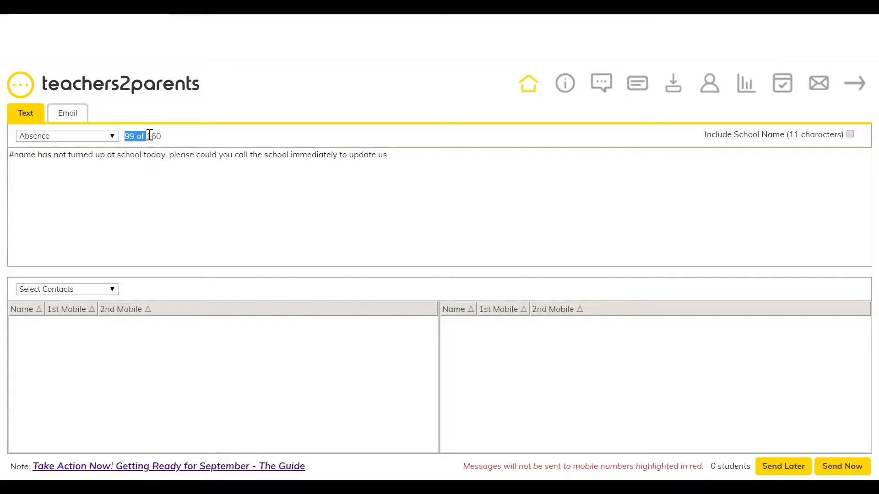
click(152, 189)
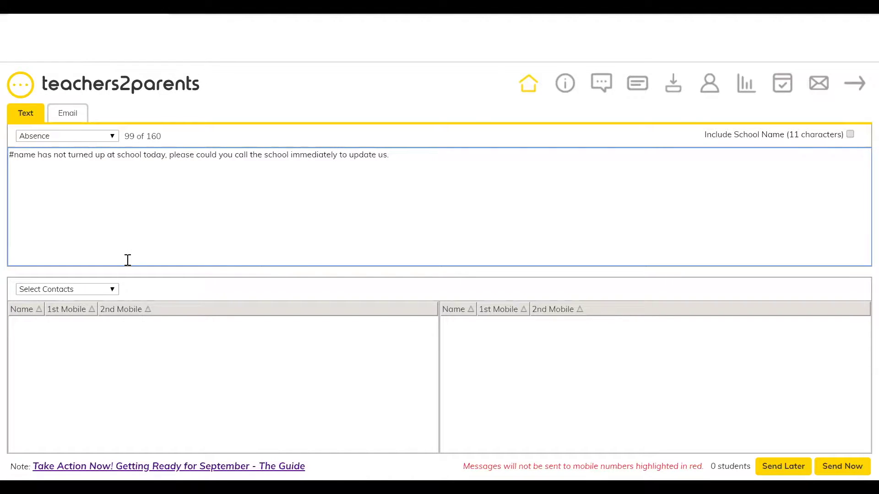
List the contacts for All Students, and switch the contact list to Year 1.
click(114, 291)
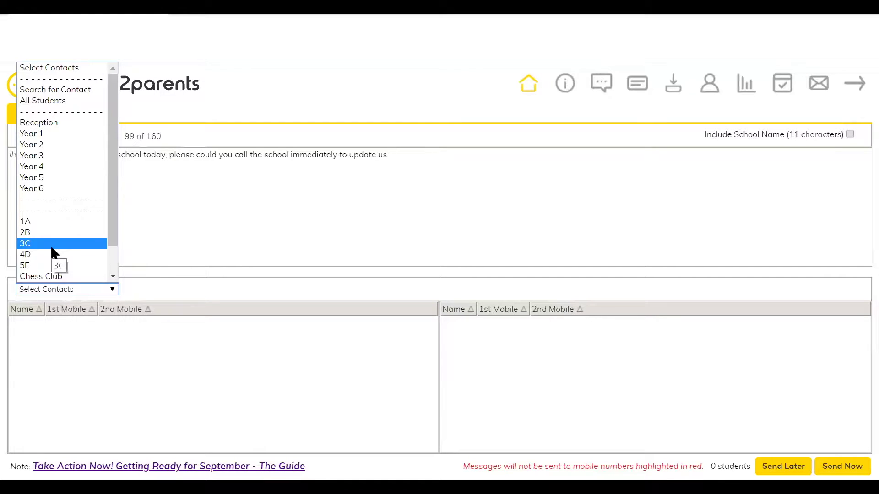
click(47, 107)
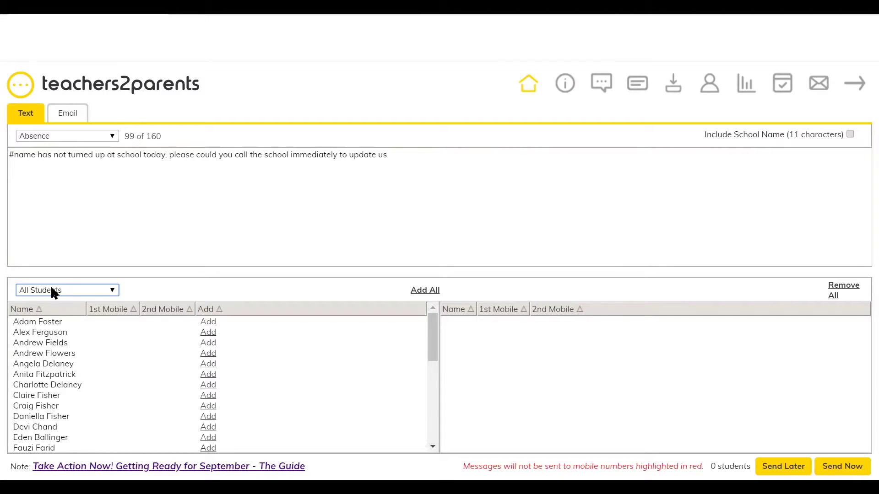
click(69, 290)
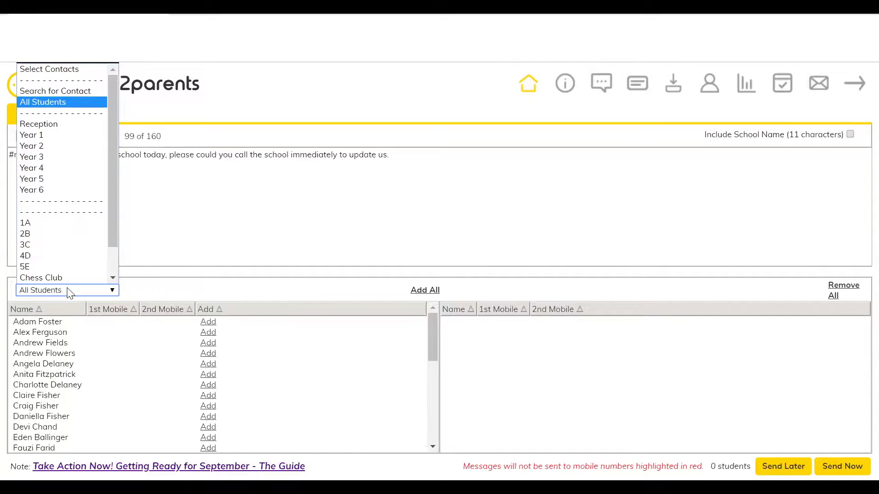
click(45, 134)
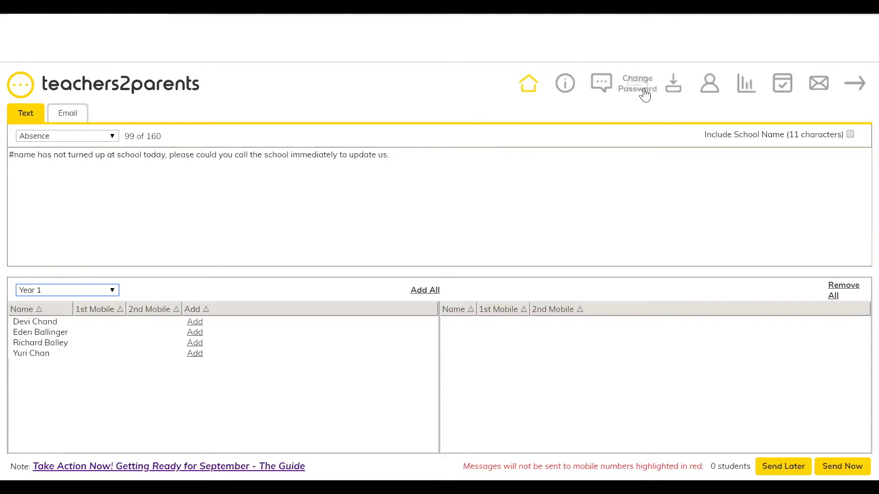
Open the account options and review the settings for 300-character text messages and Disable Verification Link.
click(704, 94)
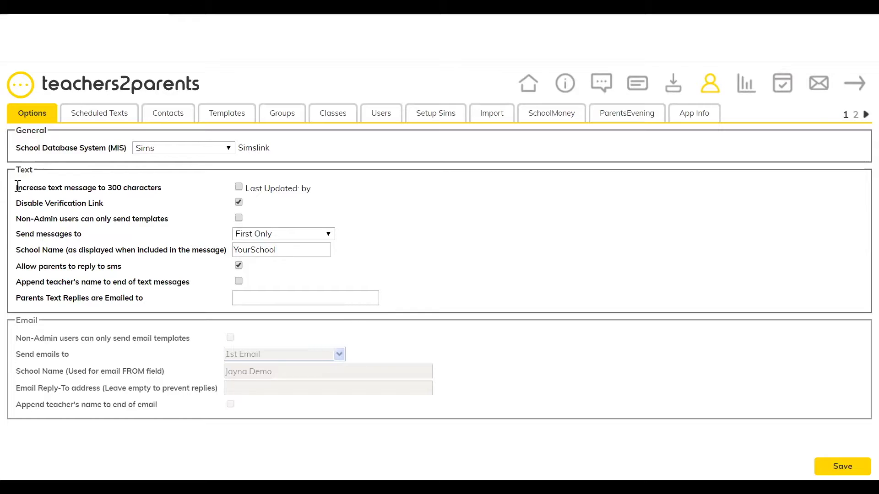
drag(17, 187, 161, 188)
click(167, 193)
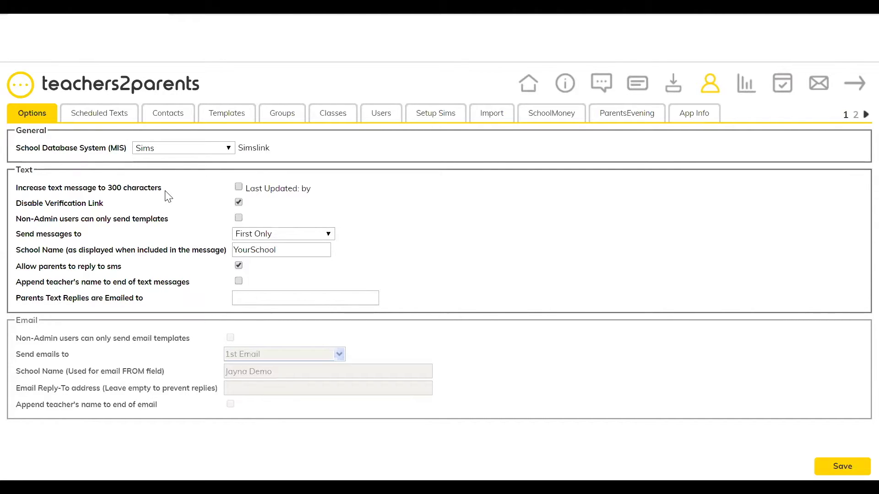
drag(17, 203, 104, 203)
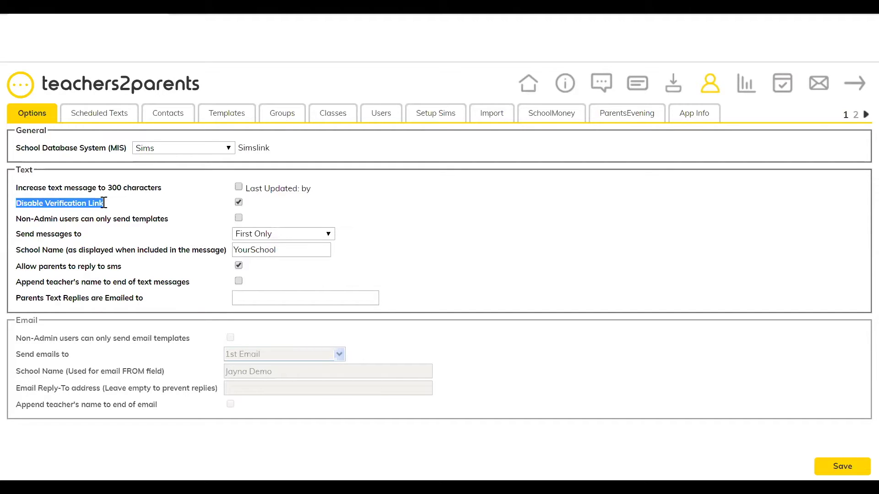
click(106, 205)
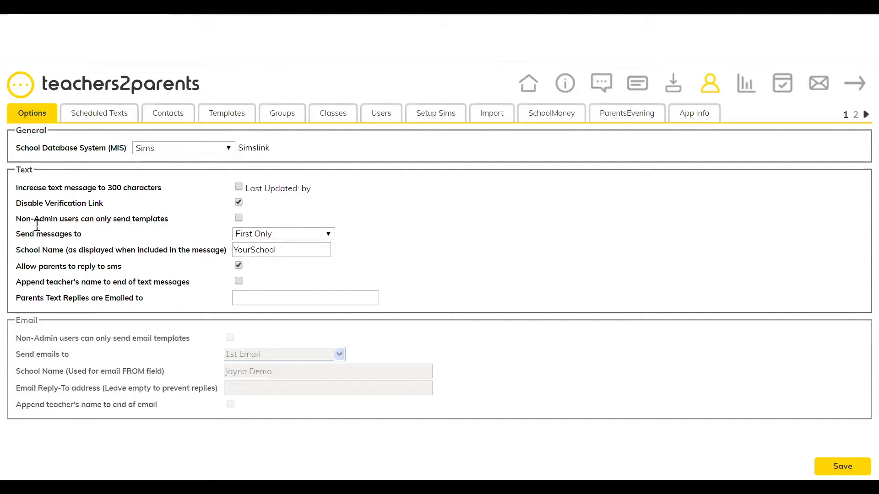
Review the choices for which mobile numbers text messages are sent to, keeping First Only.
drag(17, 234, 82, 234)
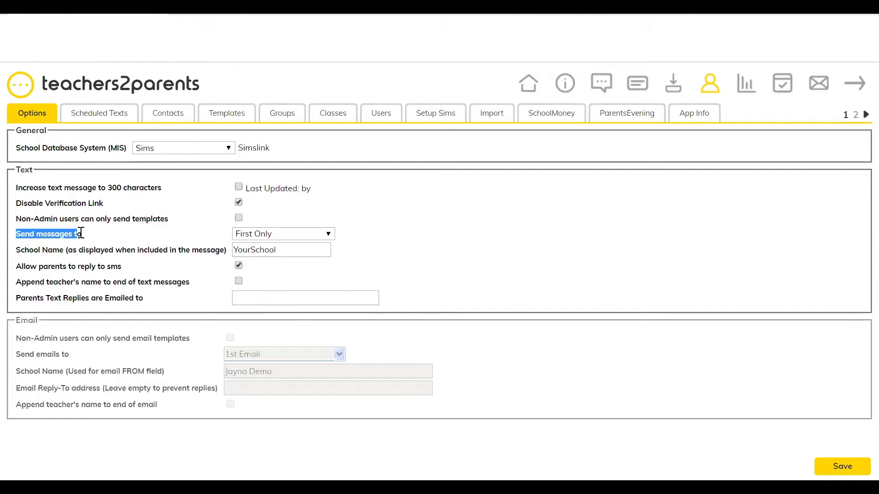
click(93, 239)
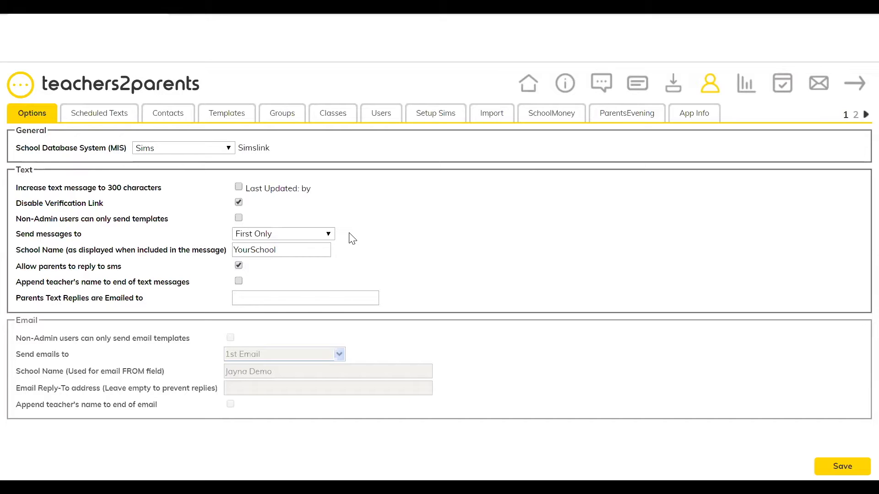
click(329, 235)
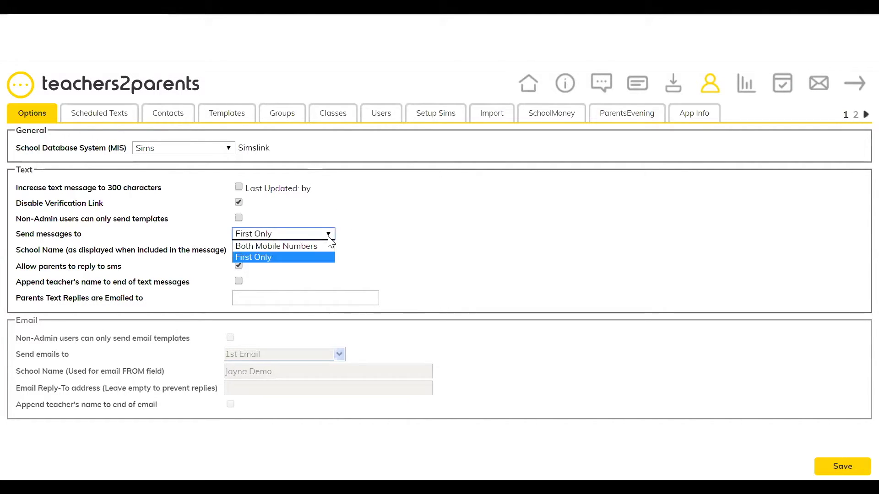
click(347, 236)
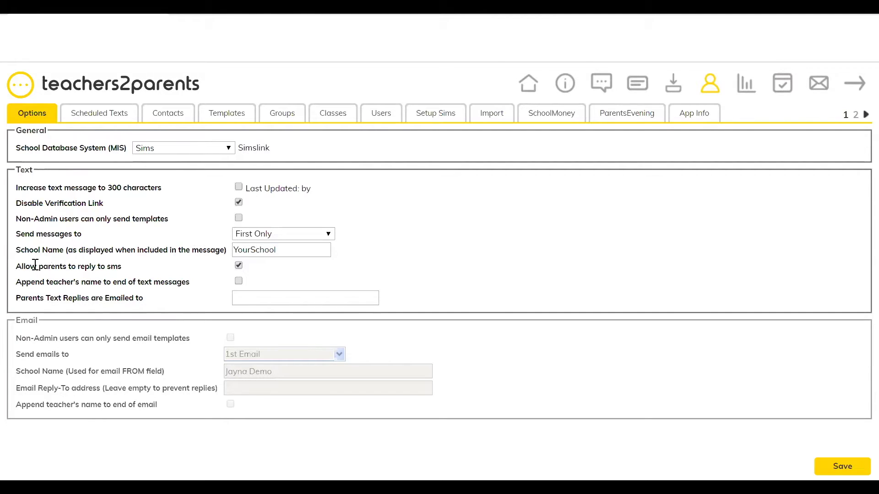
Review the option allowing parents to reply to SMS and the address field for emailed text replies.
drag(17, 267, 121, 266)
click(234, 265)
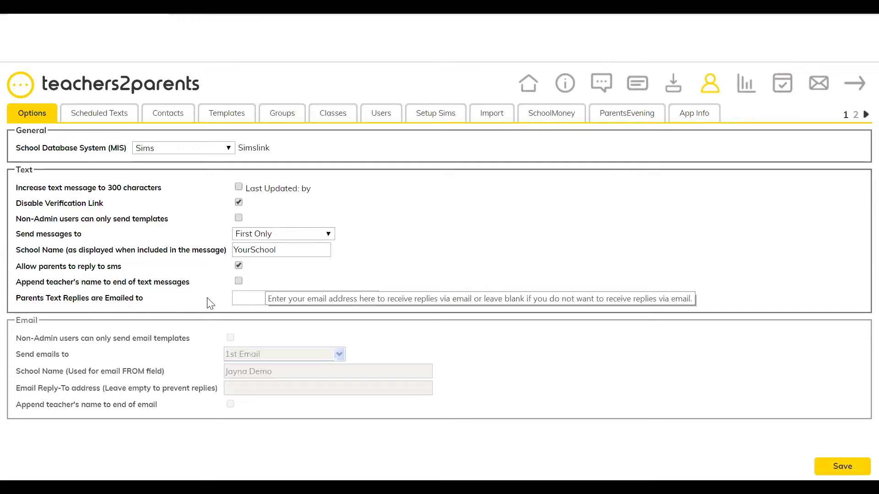
click(265, 298)
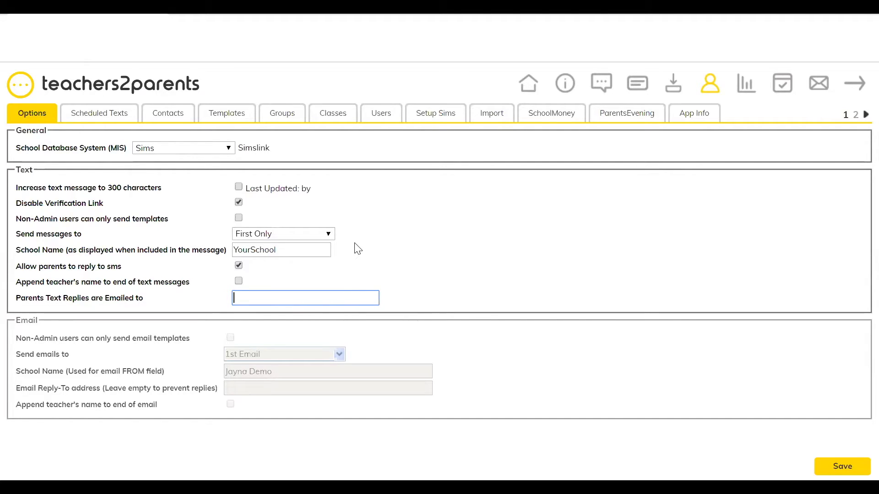
View the scheduled texts page and look through the full contacts list to its end.
click(106, 119)
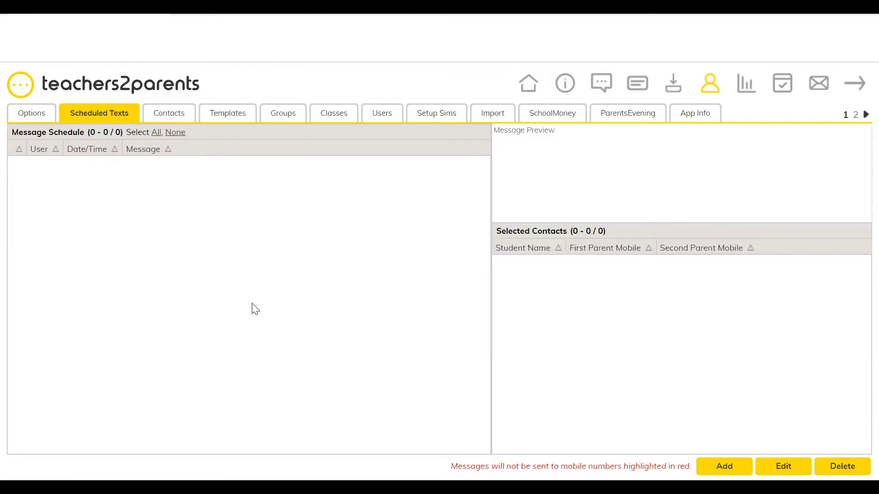
click(197, 120)
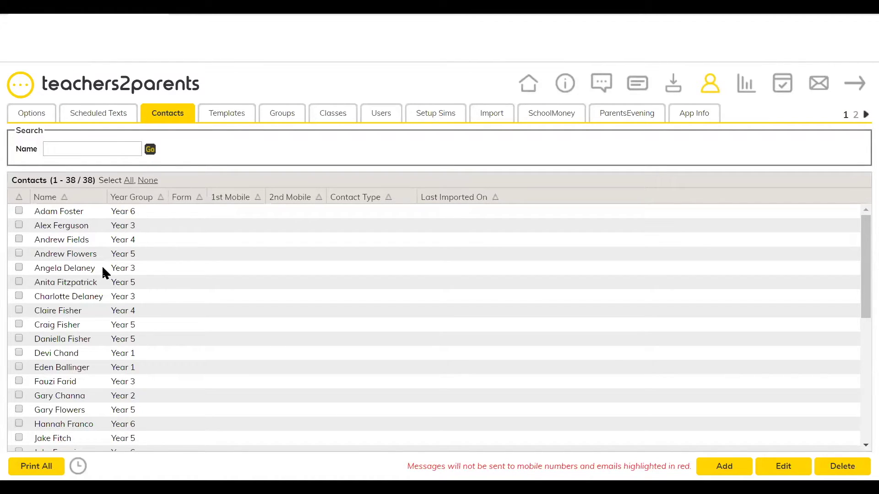
scroll(168, 364, down, 6)
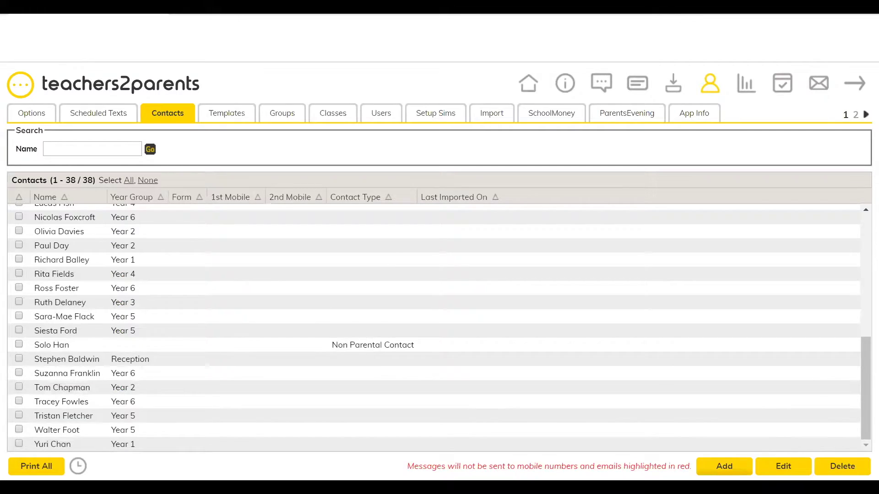
Start a new contact marked as Not Parent and enrolled in the Staff group, and cancel it without saving.
click(723, 466)
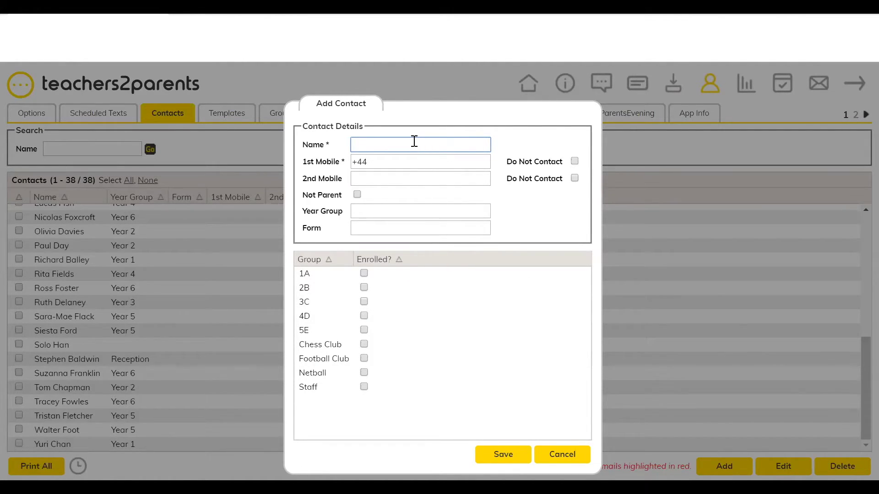
click(387, 161)
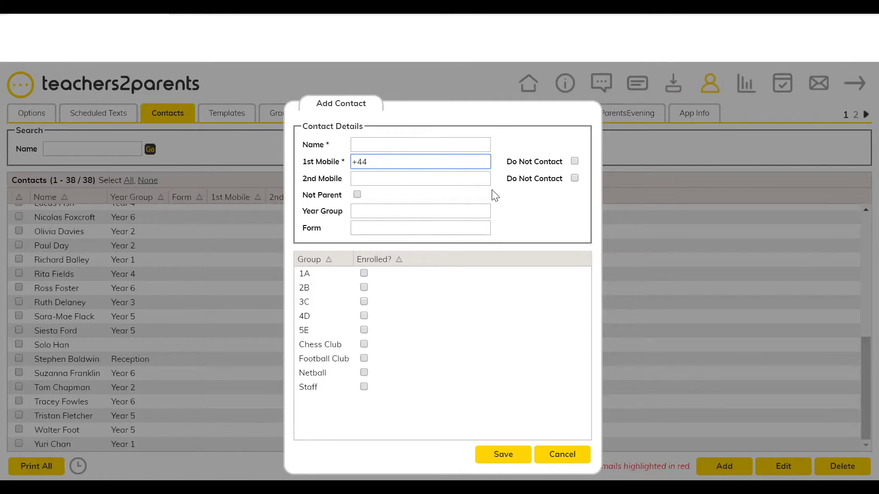
click(357, 194)
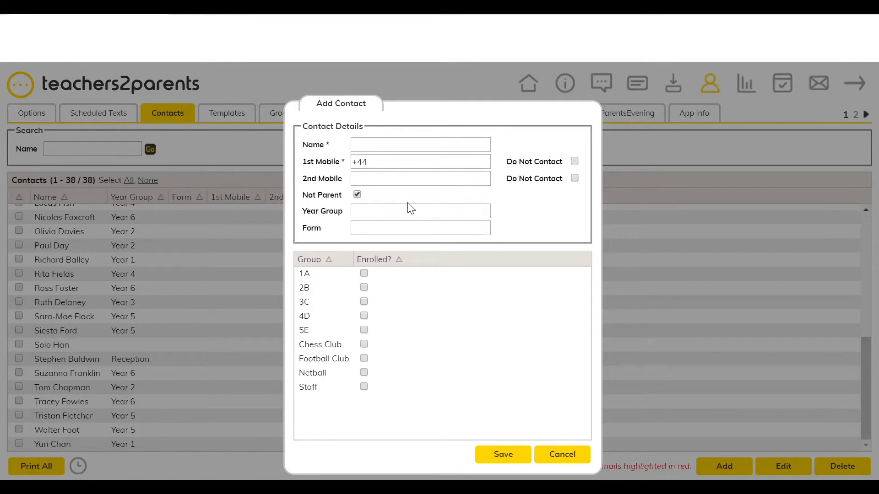
click(364, 386)
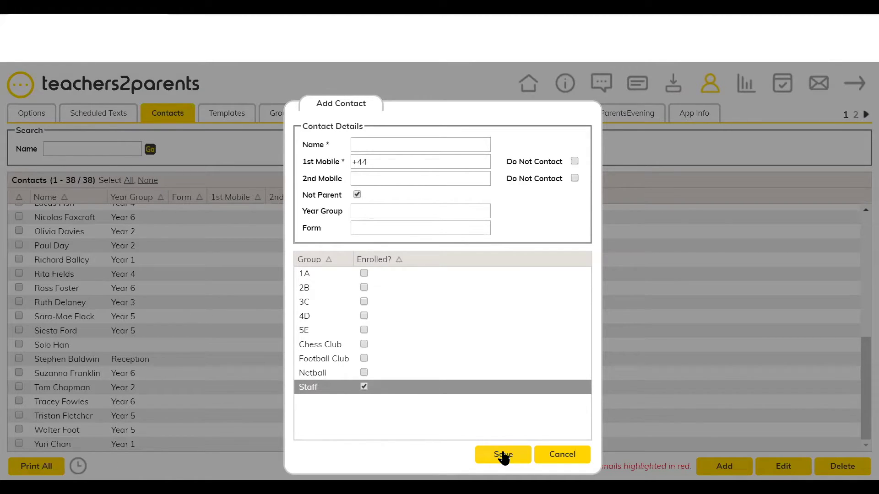
click(565, 455)
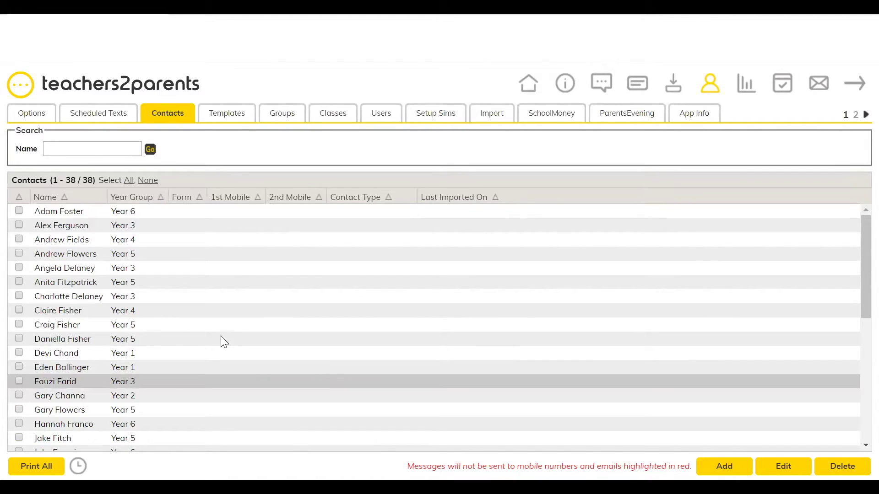
View the fifth listed contact's details, close them without changes, and select that contact in the list.
double_click(99, 268)
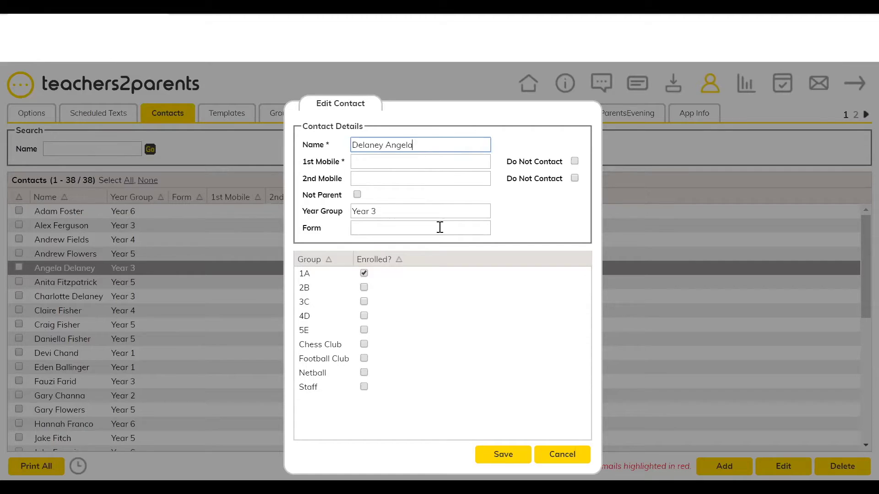
key(Escape)
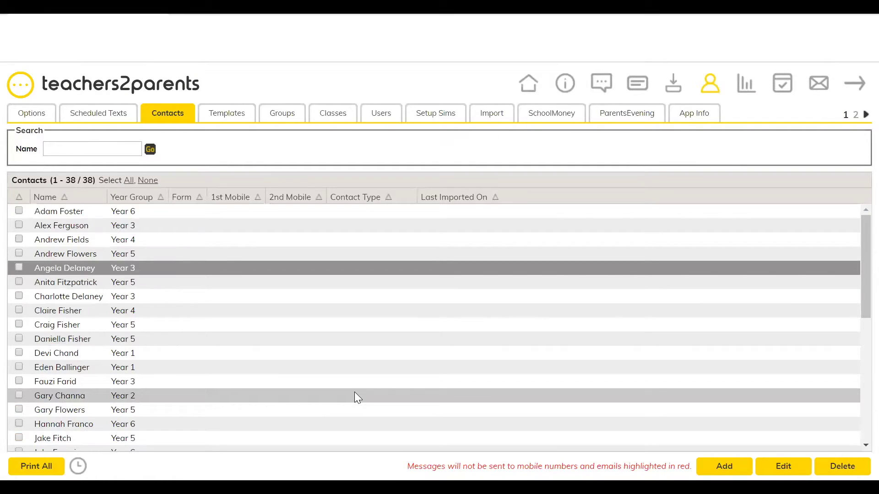
click(18, 267)
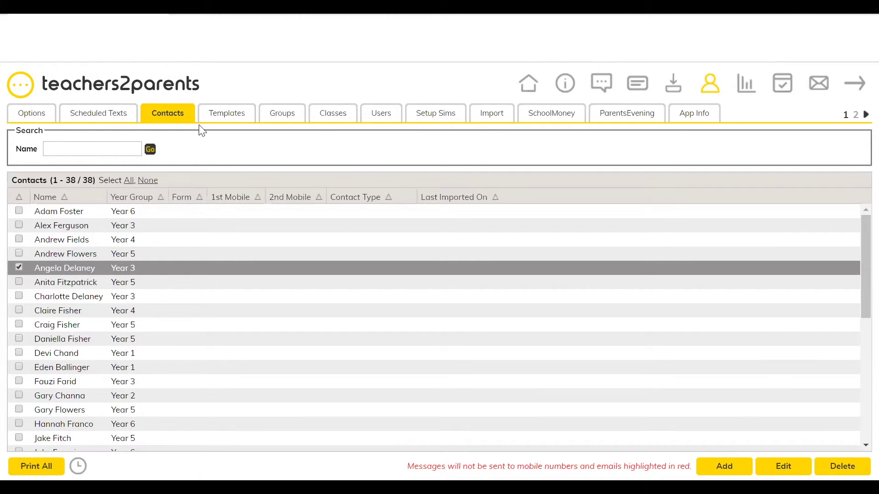
View the text templates list and the blank new-template form with its name and message fields, and close the form without saving.
click(226, 122)
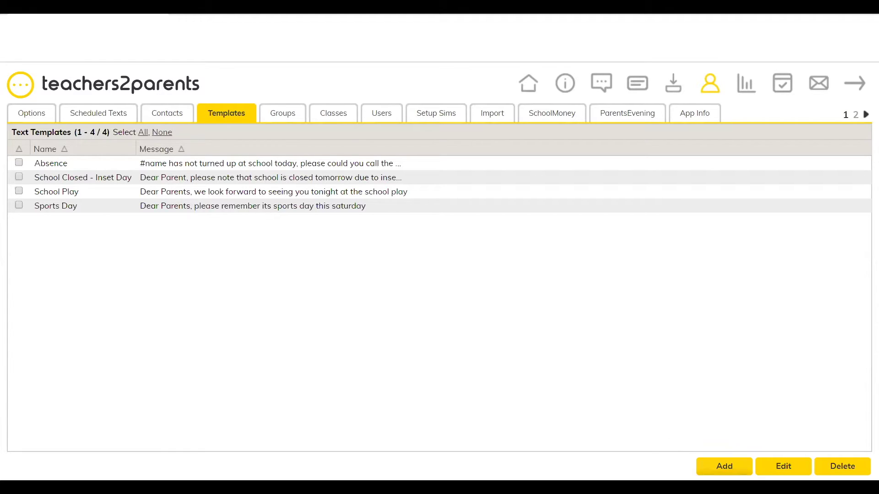
click(703, 463)
click(376, 224)
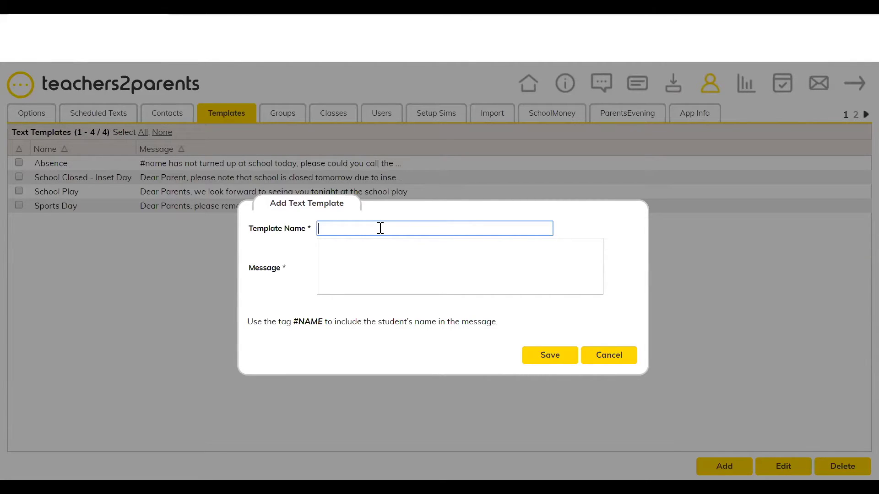
click(387, 255)
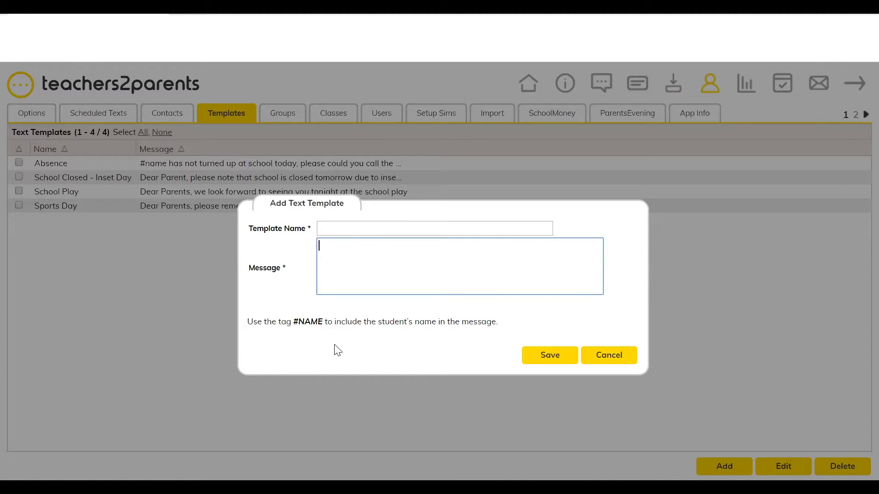
click(618, 355)
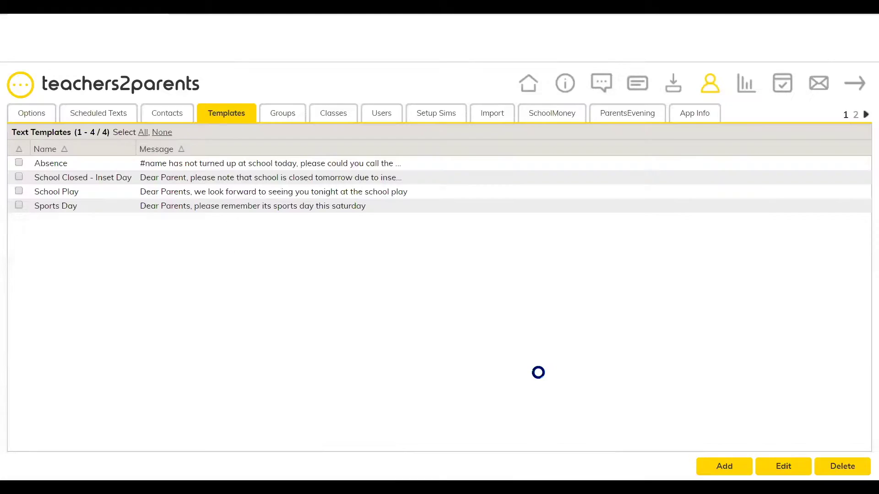
Open the School Closed - Inset Day template for editing, close it without changes, and select it in the list.
click(87, 180)
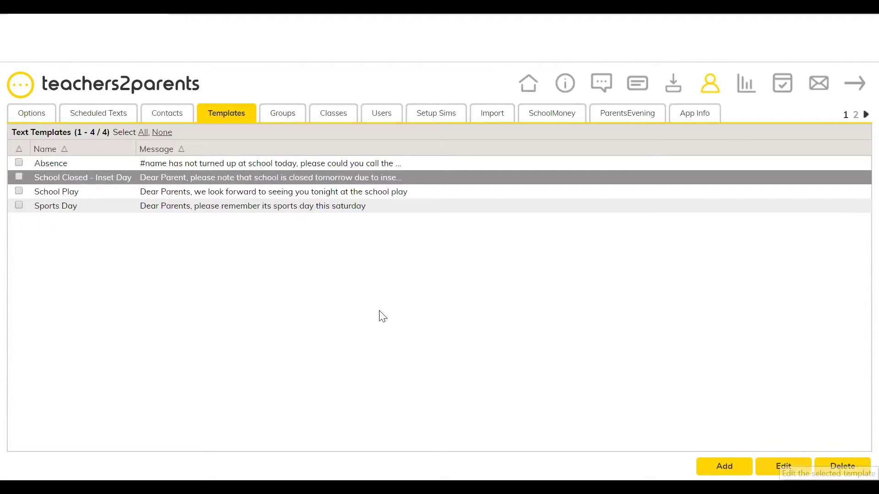
double_click(88, 180)
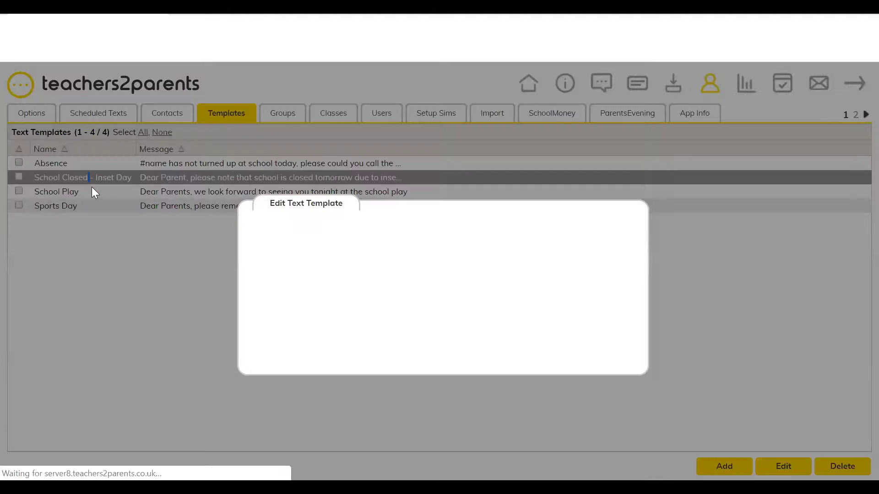
click(620, 362)
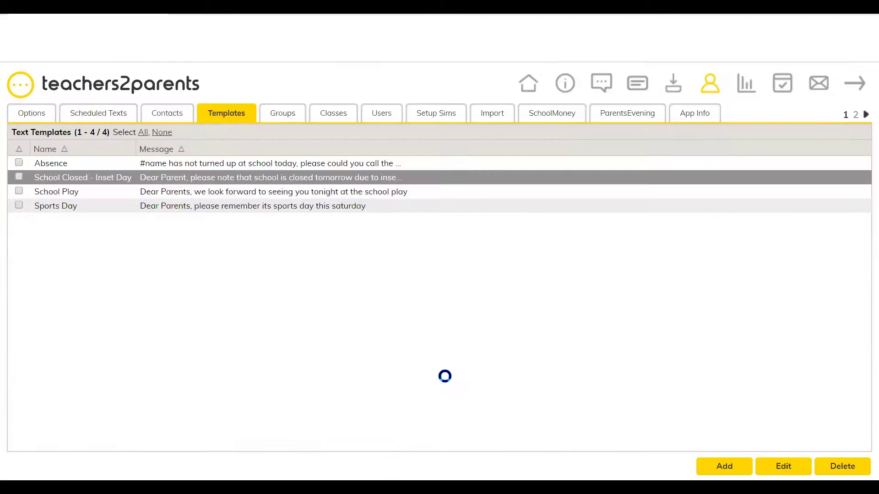
click(17, 176)
Start a new group with the fifth, sixth and seventh listed contacts as members, and cancel it without saving.
click(294, 117)
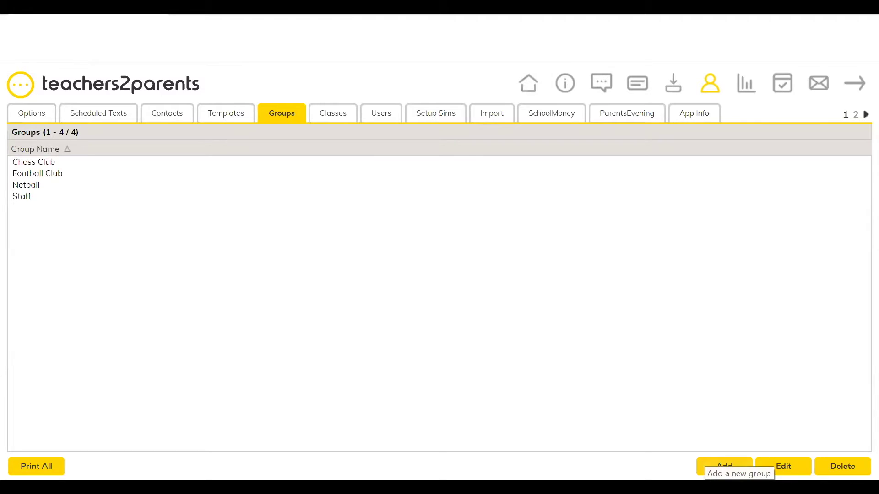
click(724, 465)
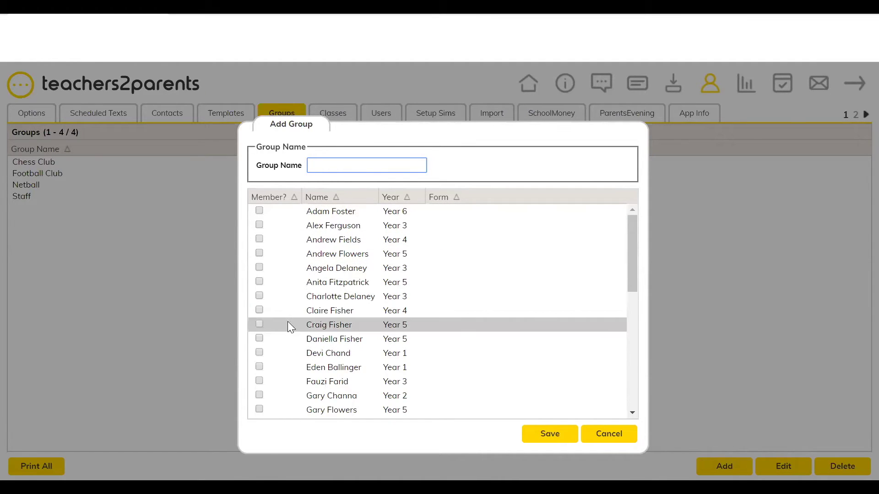
click(259, 297)
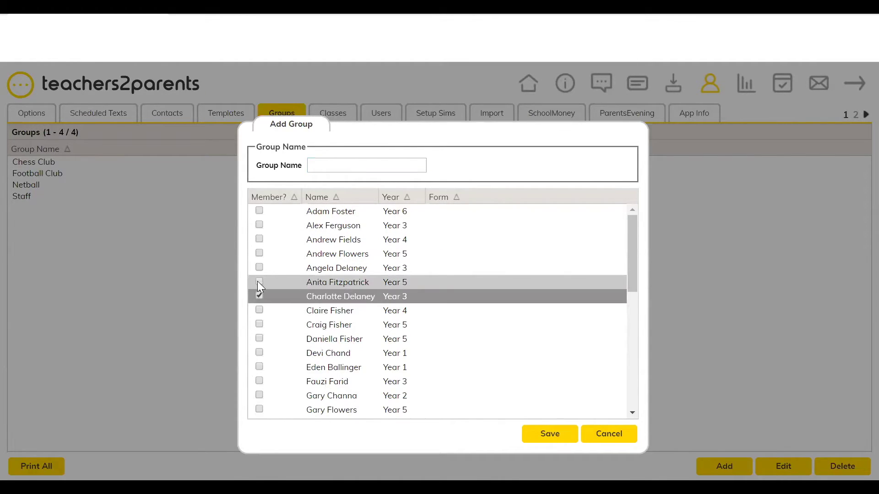
click(258, 281)
click(259, 267)
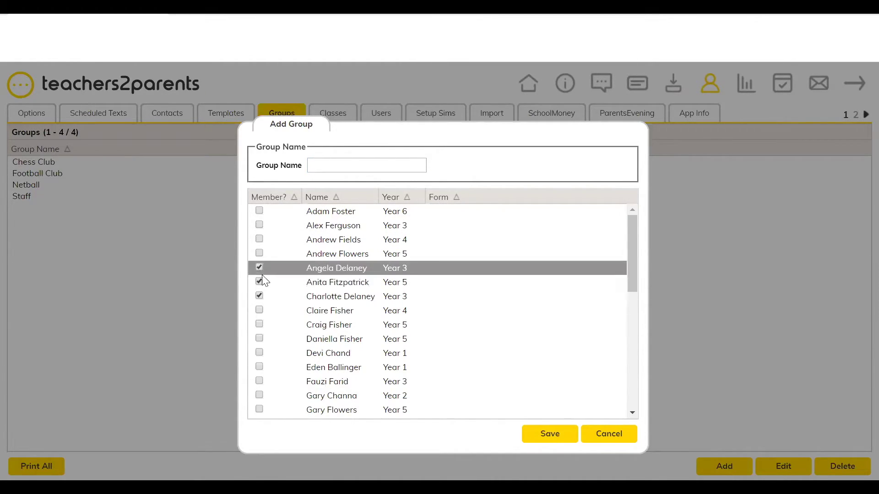
click(600, 435)
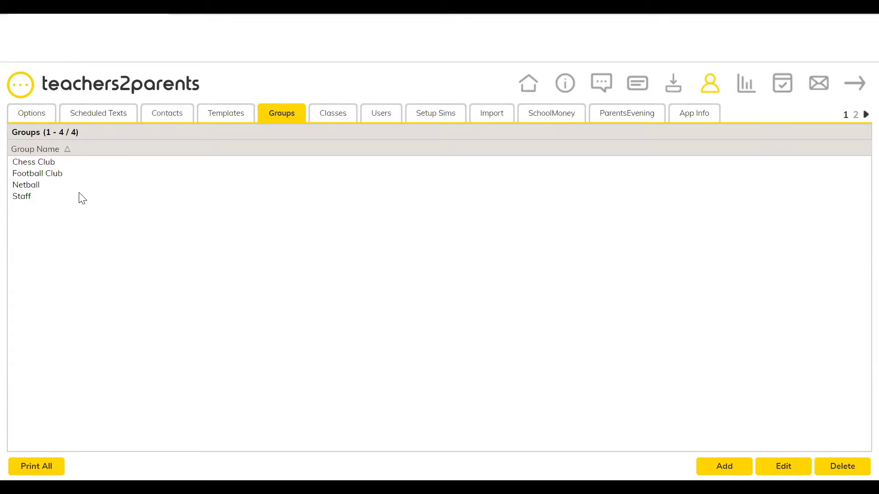
View the Football Club group's member list and the blank new-class form, closing both without changes.
double_click(52, 169)
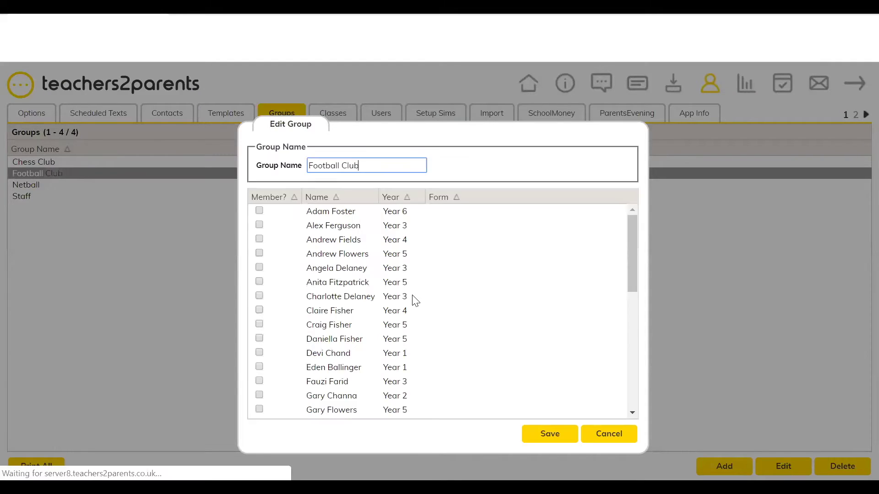
click(607, 438)
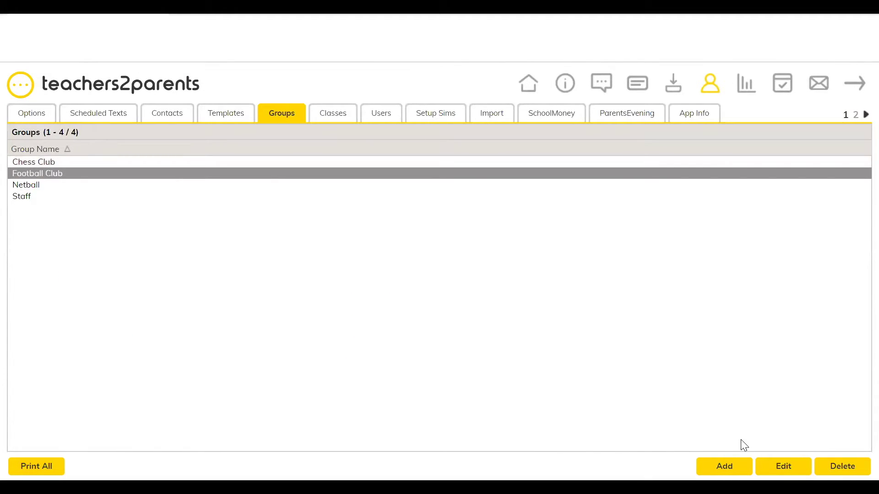
click(331, 114)
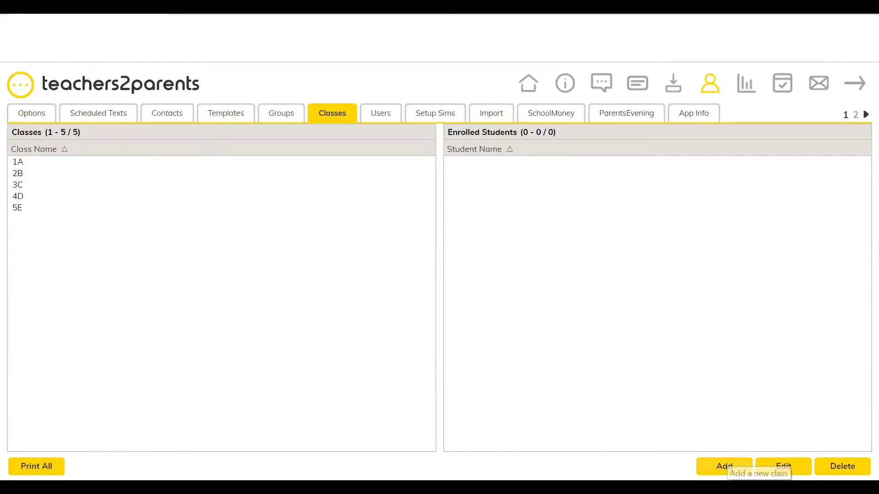
click(724, 465)
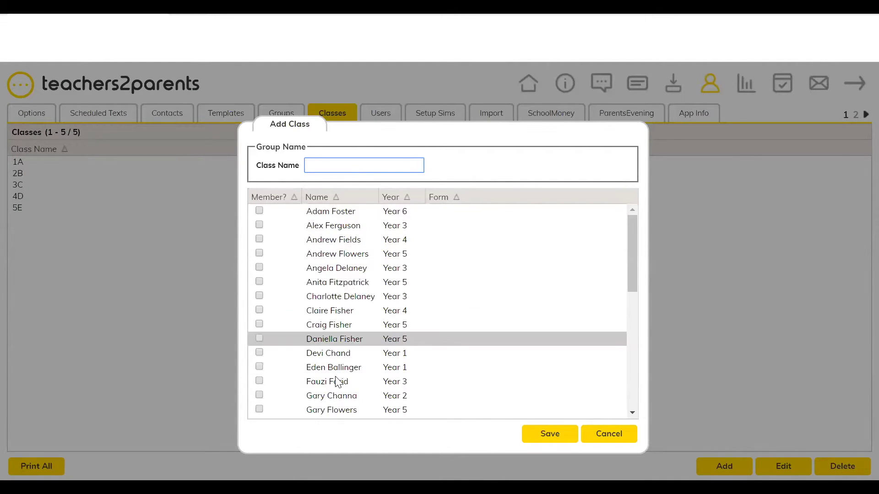
click(624, 439)
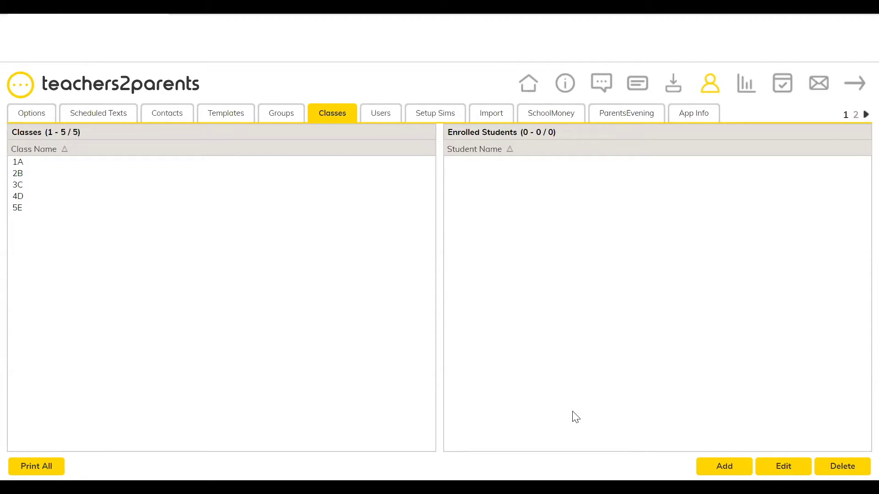
View the second listed user's account details and access rights, and close them without changes.
click(390, 120)
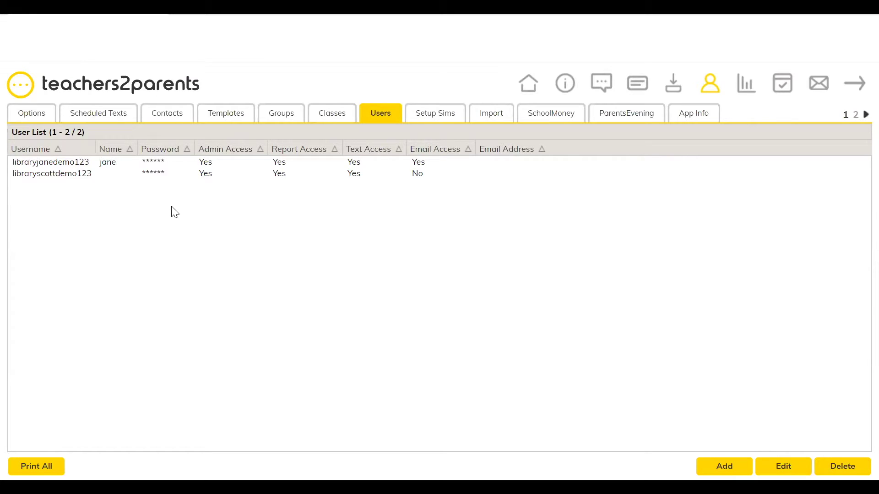
double_click(154, 173)
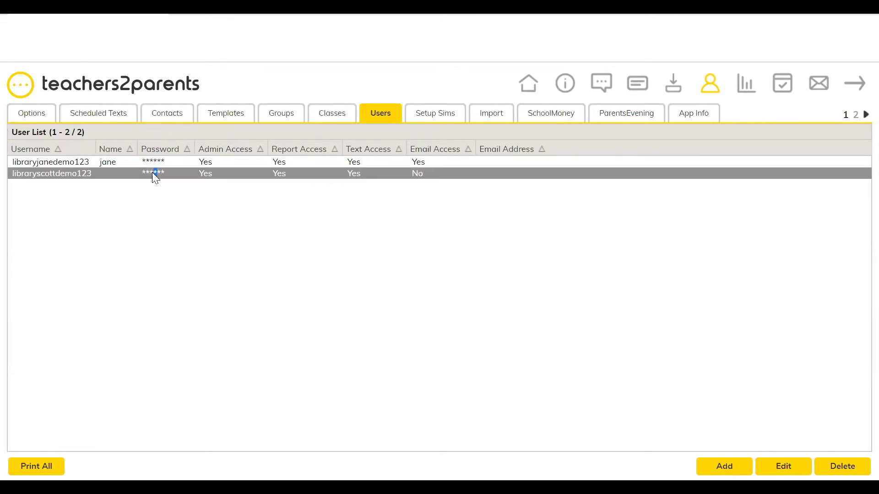
click(412, 259)
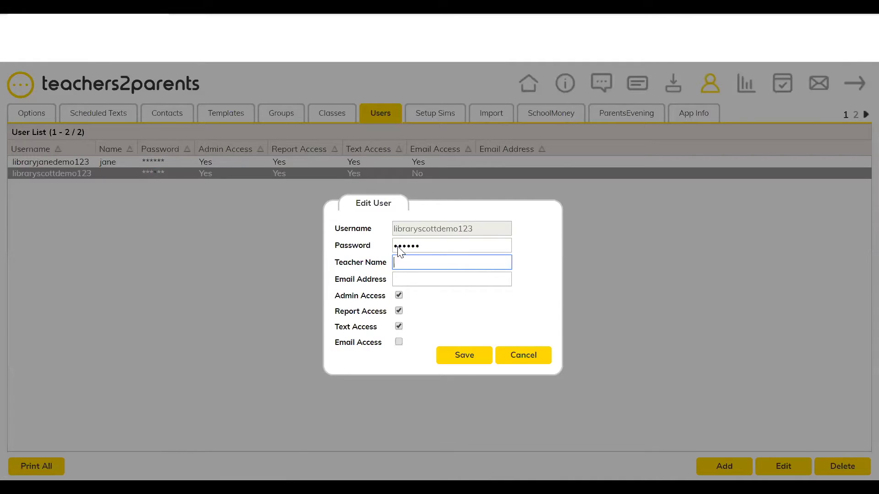
click(543, 356)
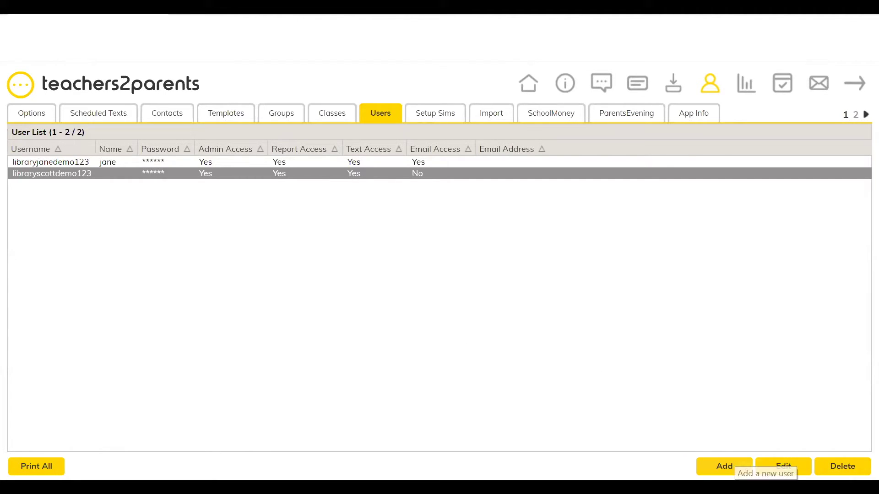
Start a new user account with only Text Access enabled, and cancel it without saving.
click(724, 466)
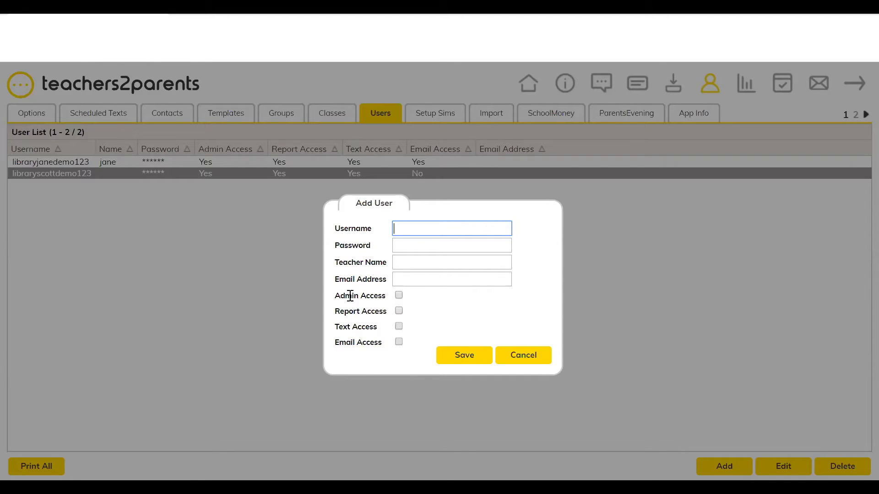
click(399, 328)
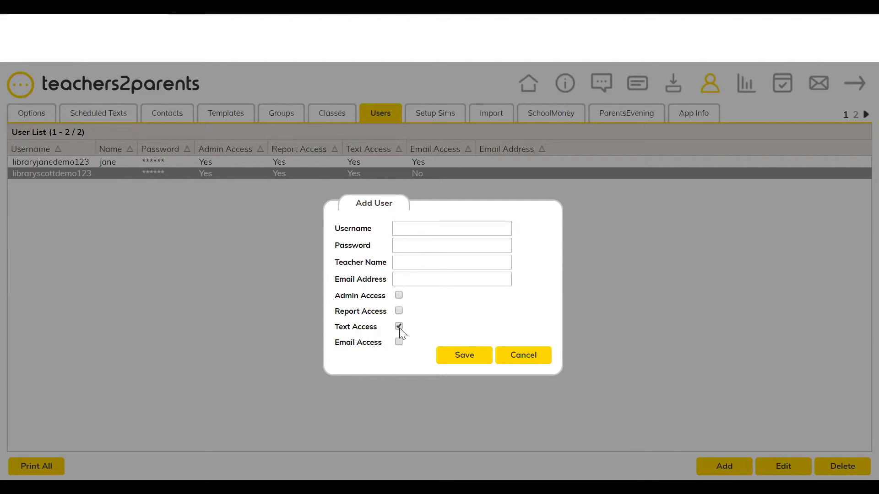
click(548, 362)
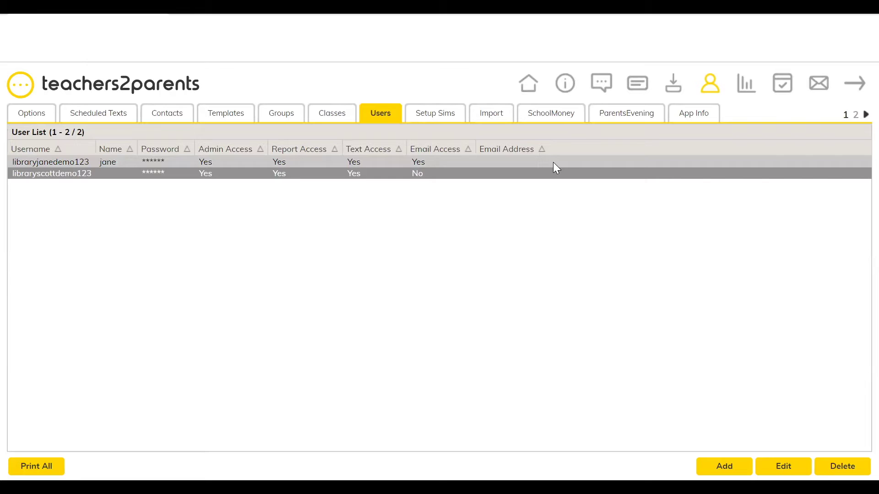
Review the SchoolMoney registration settings and the ParentsEvening login settings.
click(561, 117)
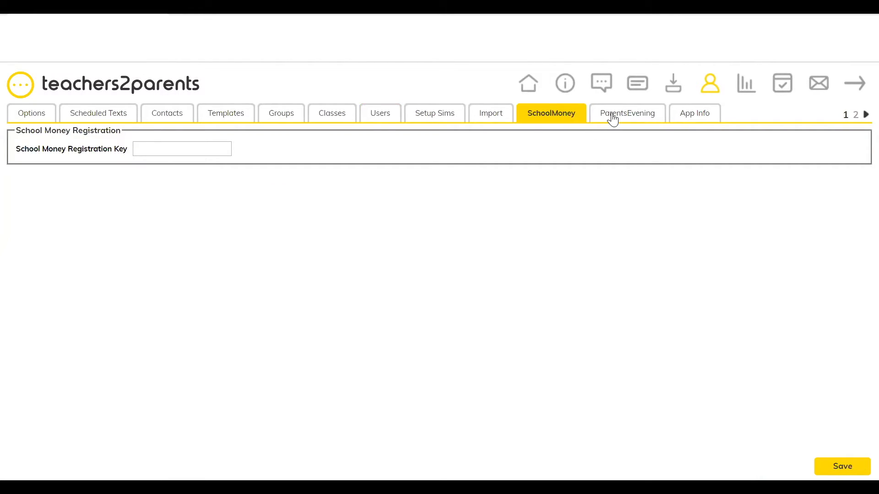
click(617, 118)
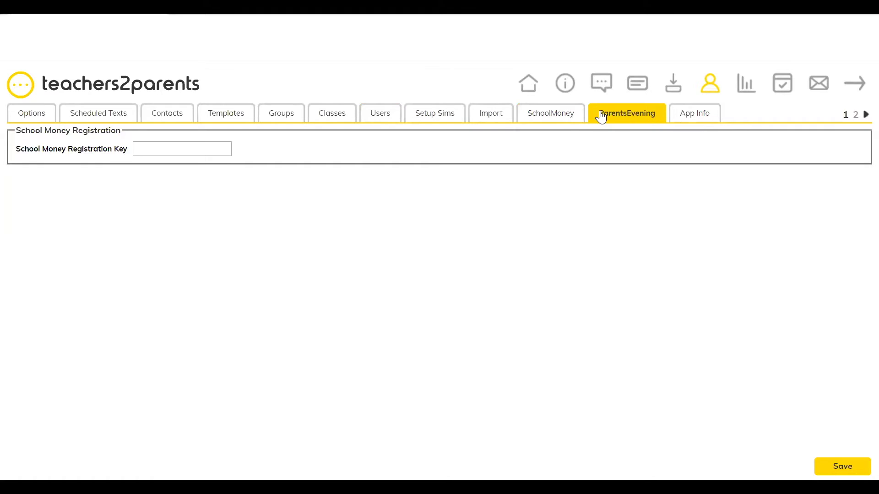
click(554, 117)
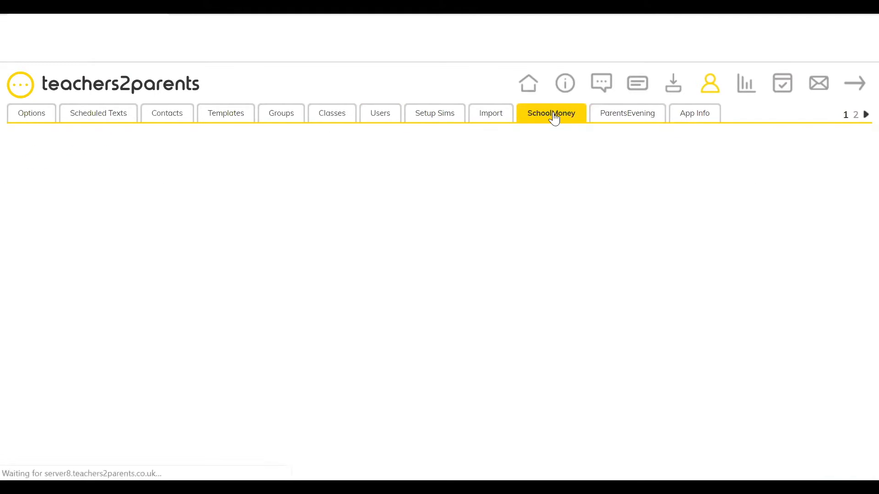
click(623, 117)
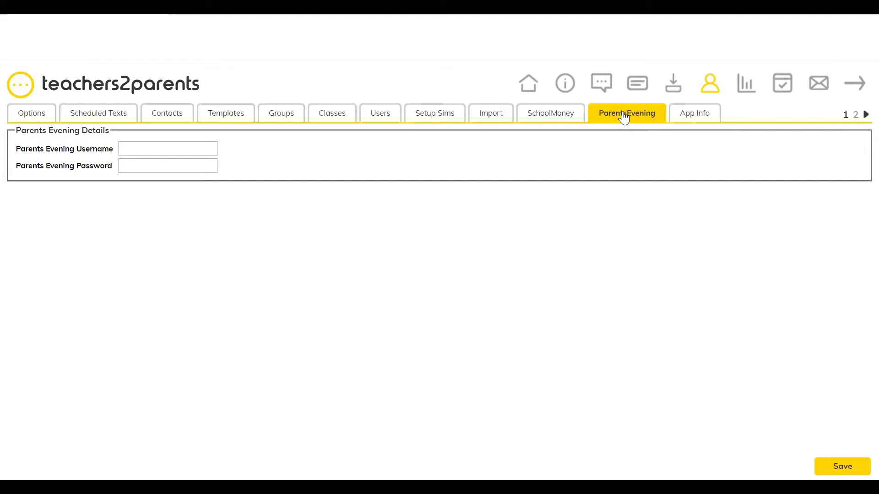
Review the school's general information, term calendar and noticeboard in App Info, plus the Wonde details settings.
click(694, 114)
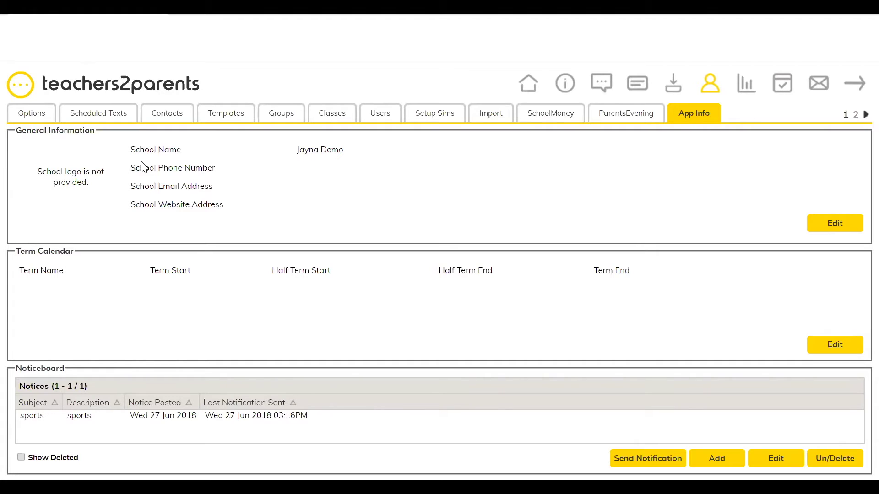
drag(131, 168, 213, 168)
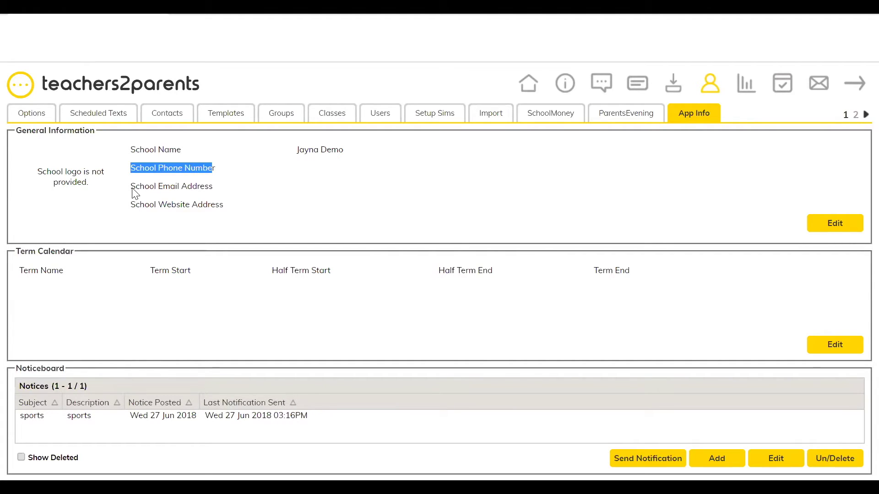
drag(136, 204, 228, 209)
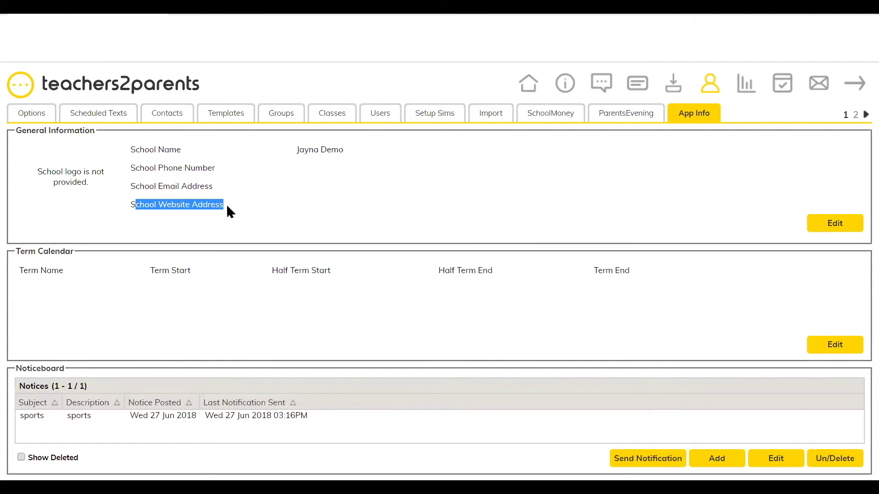
click(234, 207)
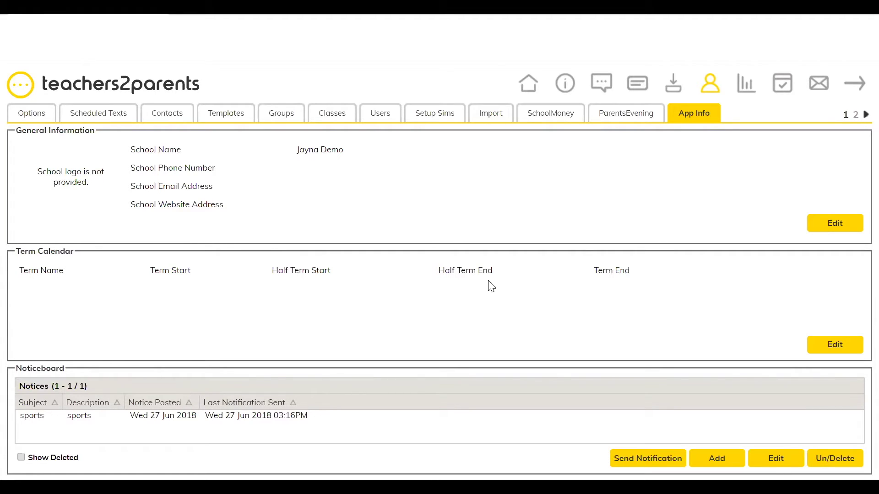
click(854, 117)
click(21, 116)
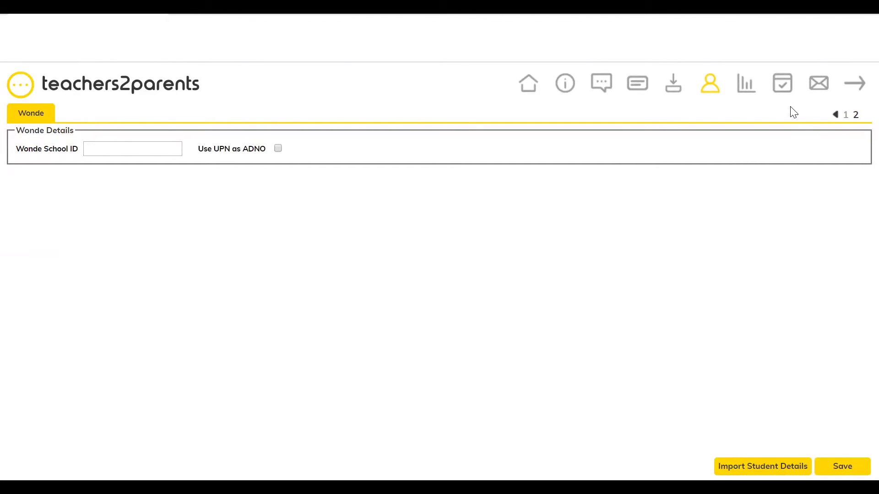
Open the delivery report for the school play text sent on Jun 8 2017 at 4:35PM.
click(749, 93)
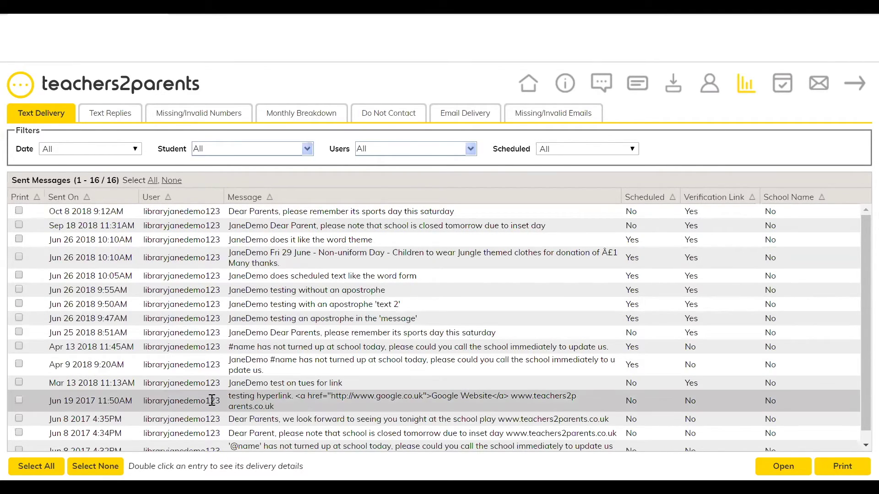
double_click(302, 422)
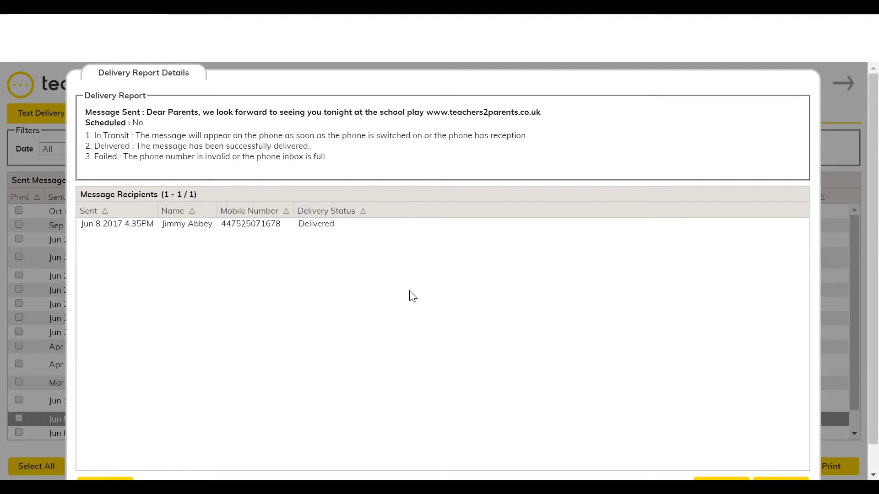
Close the delivery report details for the school play text and review the text replies report.
scroll(809, 402, down, 1)
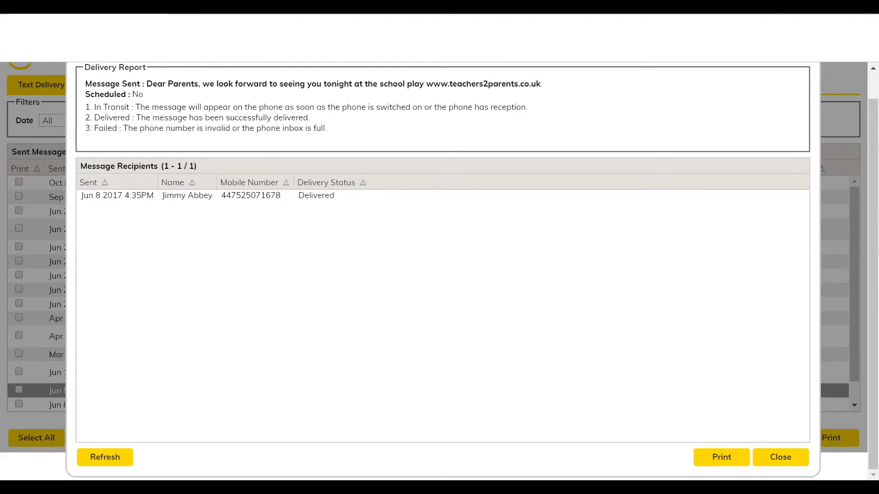
click(781, 457)
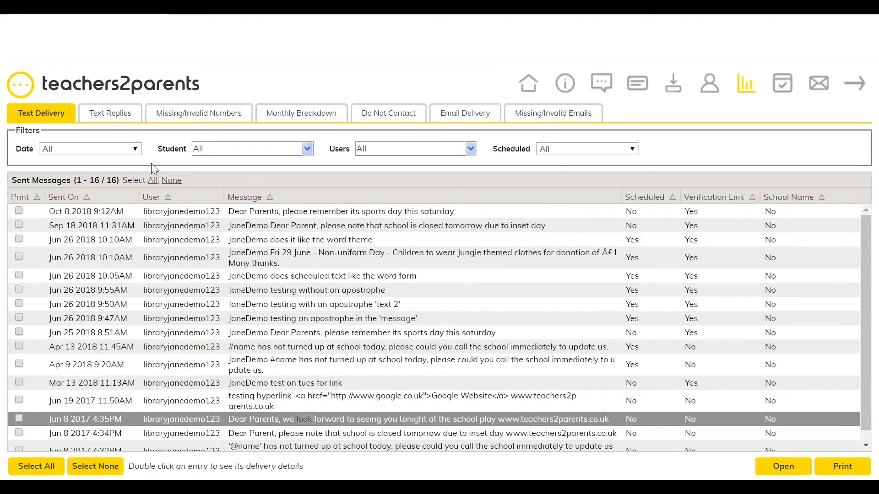
click(128, 114)
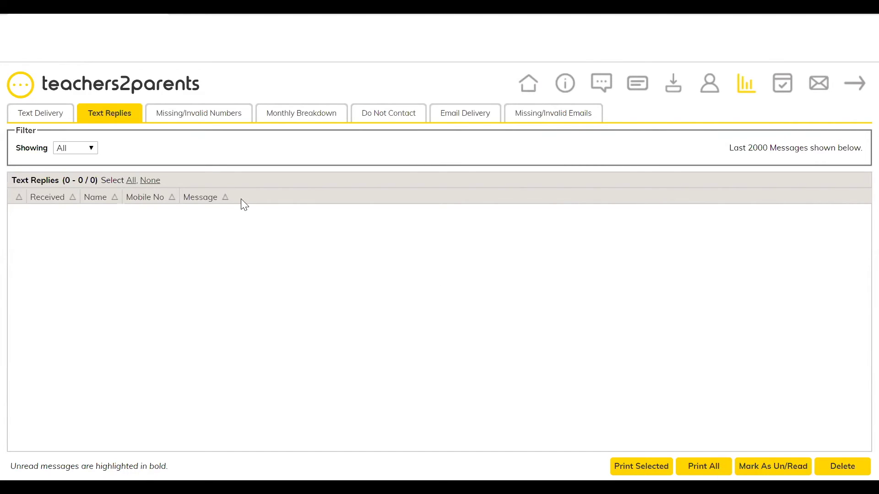
Review the reports on missing or invalid mobile numbers, the monthly breakdown of sent texts including 2018/06, and Do Not Contact entries.
click(218, 118)
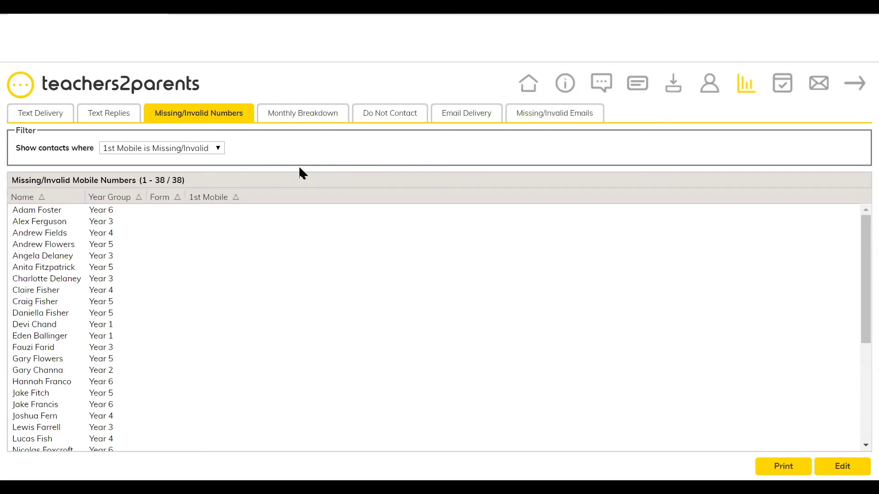
scroll(243, 266, down, 5)
click(296, 123)
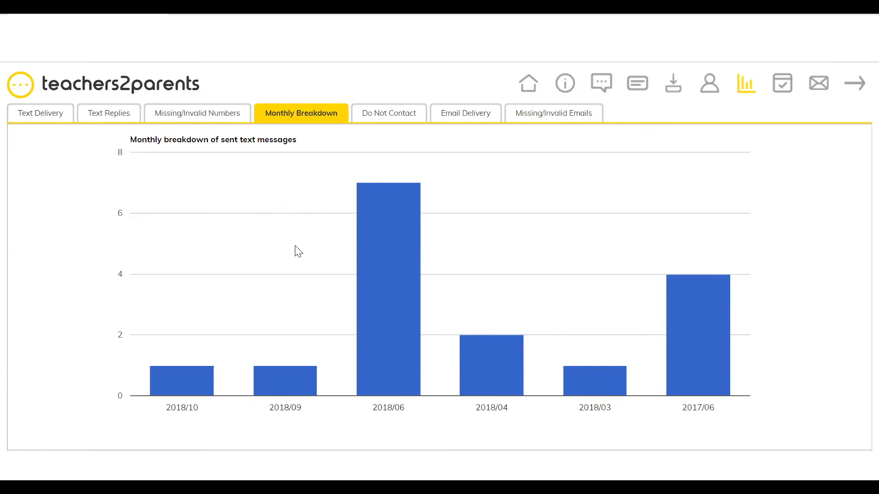
mouse_move(370, 248)
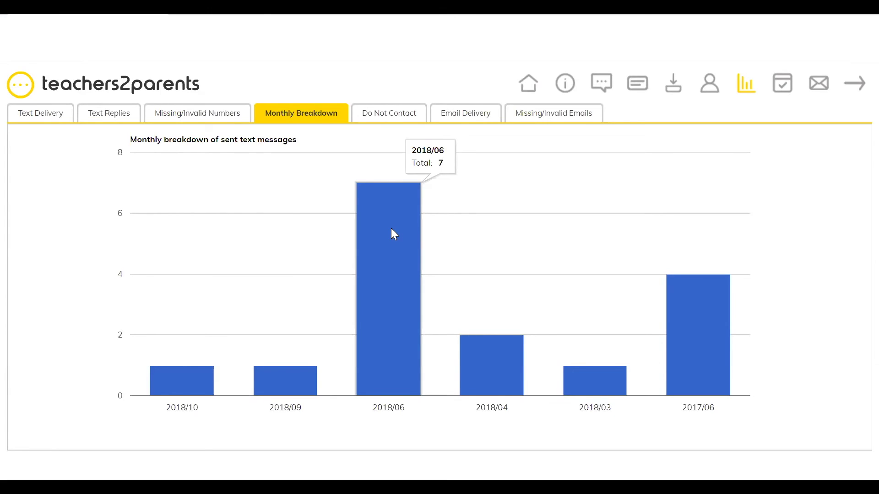
click(389, 119)
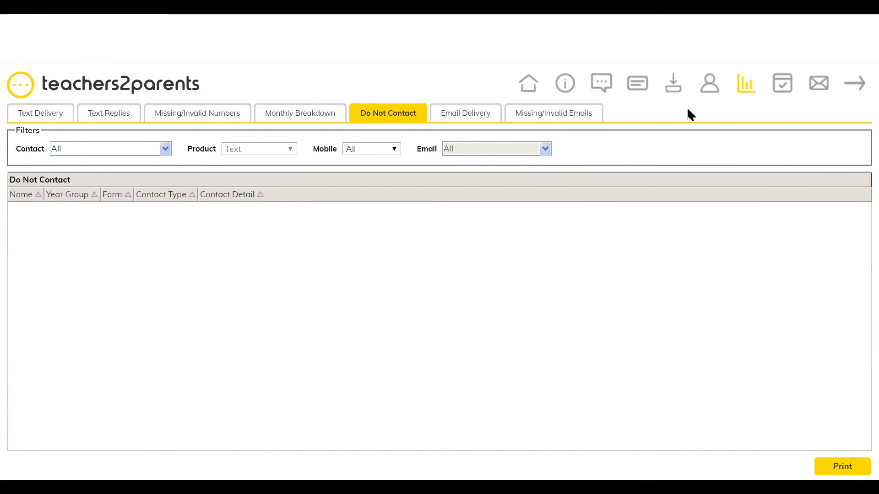
Mark the second listed contact's 1st Mobile as Do Not Contact, clear the mark again, and cancel the edit without saving.
click(713, 91)
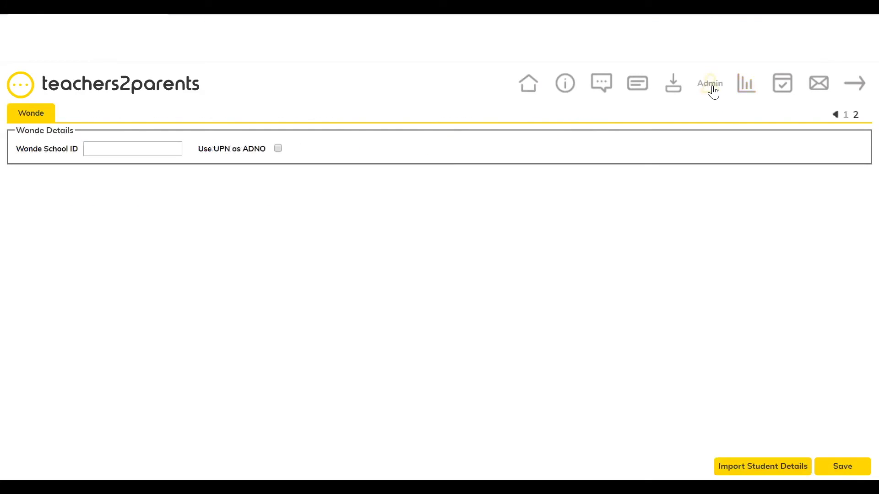
click(834, 116)
click(167, 117)
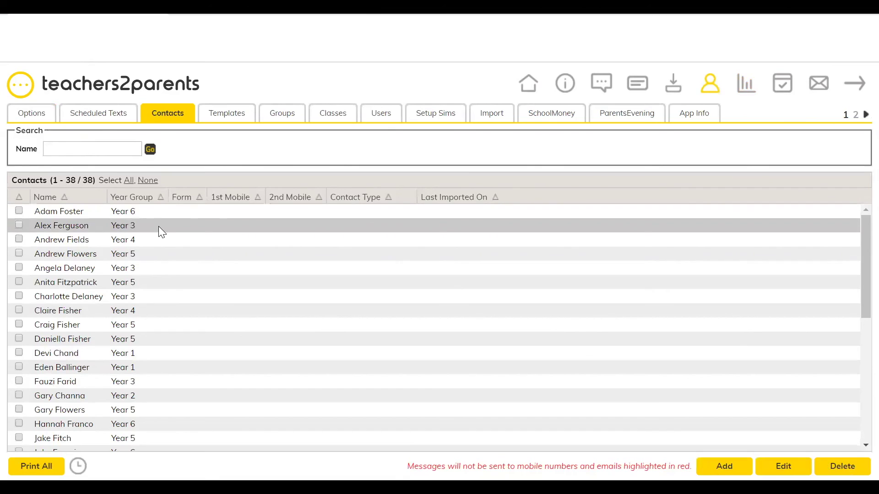
double_click(158, 226)
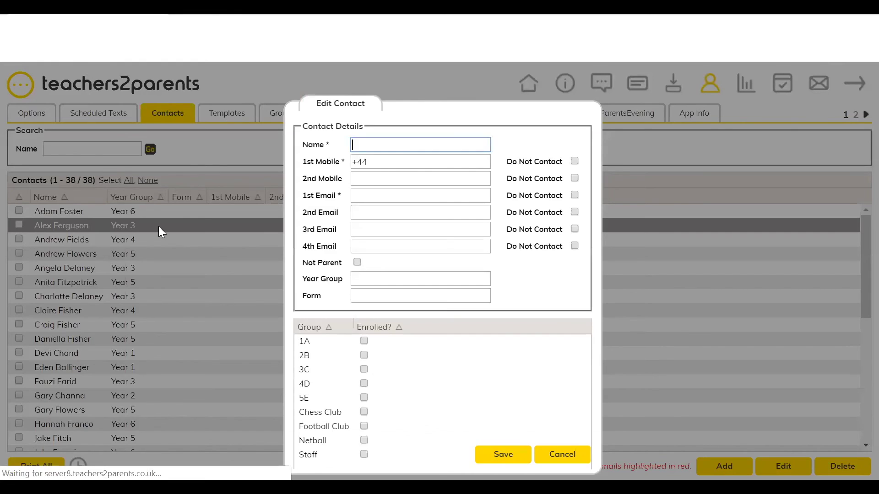
click(575, 161)
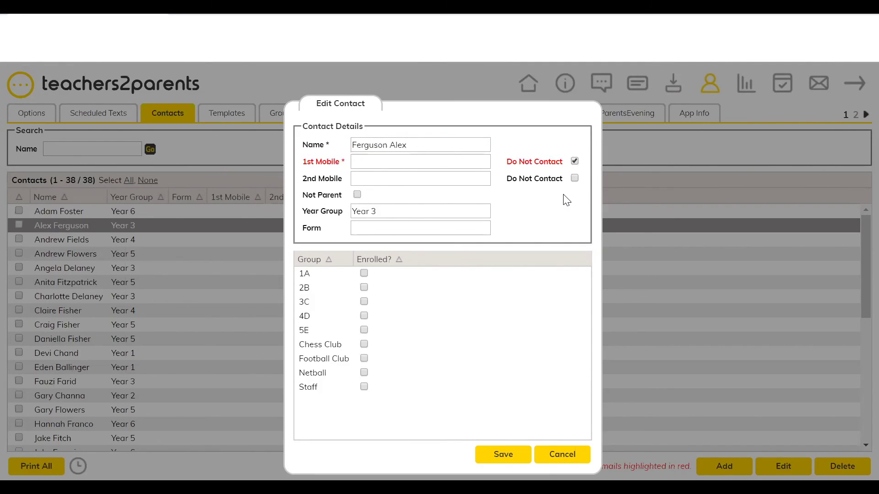
click(575, 162)
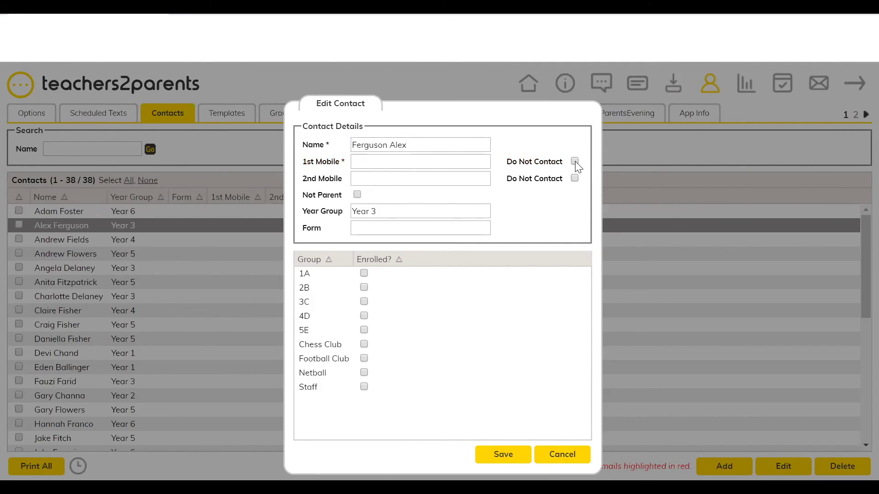
click(563, 454)
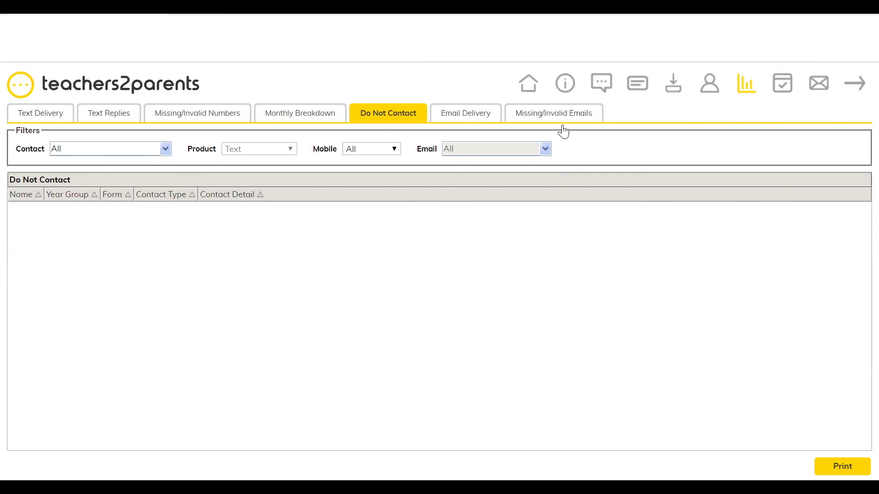
Review the remote support page and the support contact information, highlighting the support email address.
click(564, 85)
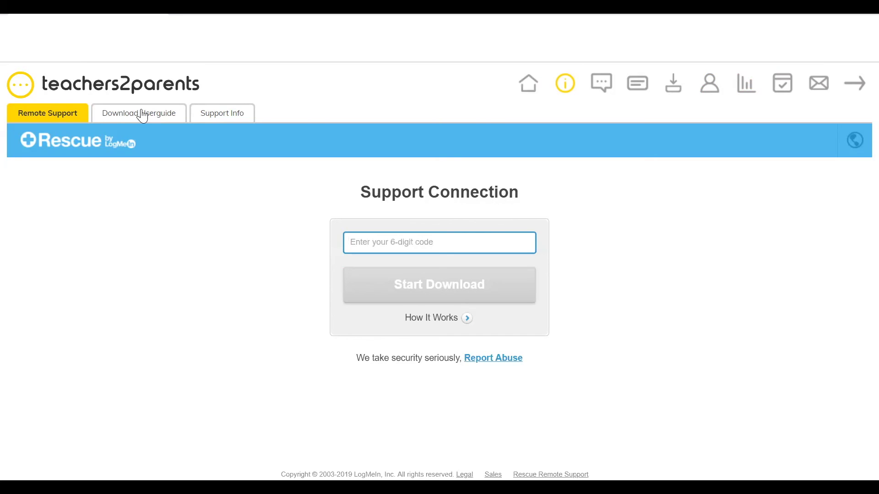
click(244, 120)
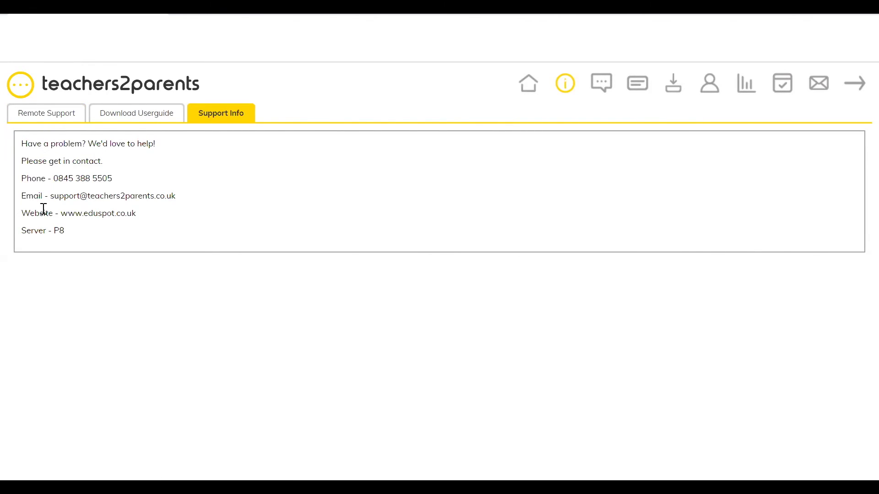
drag(47, 196, 181, 198)
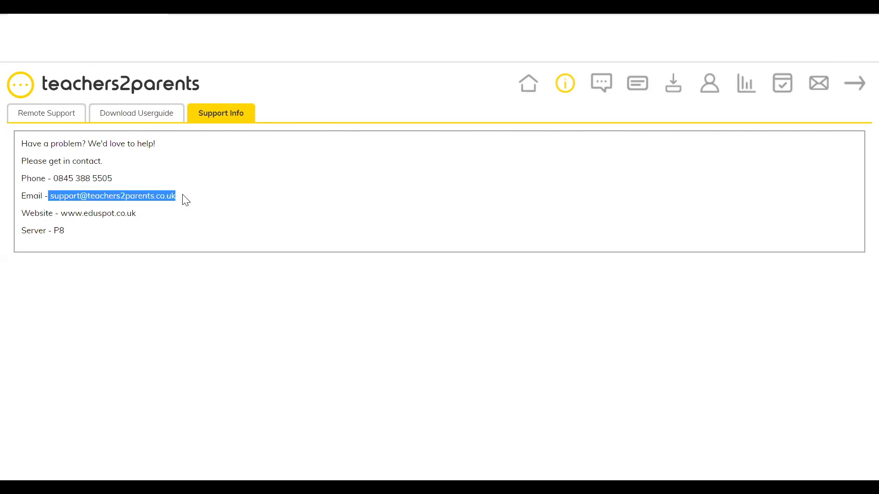